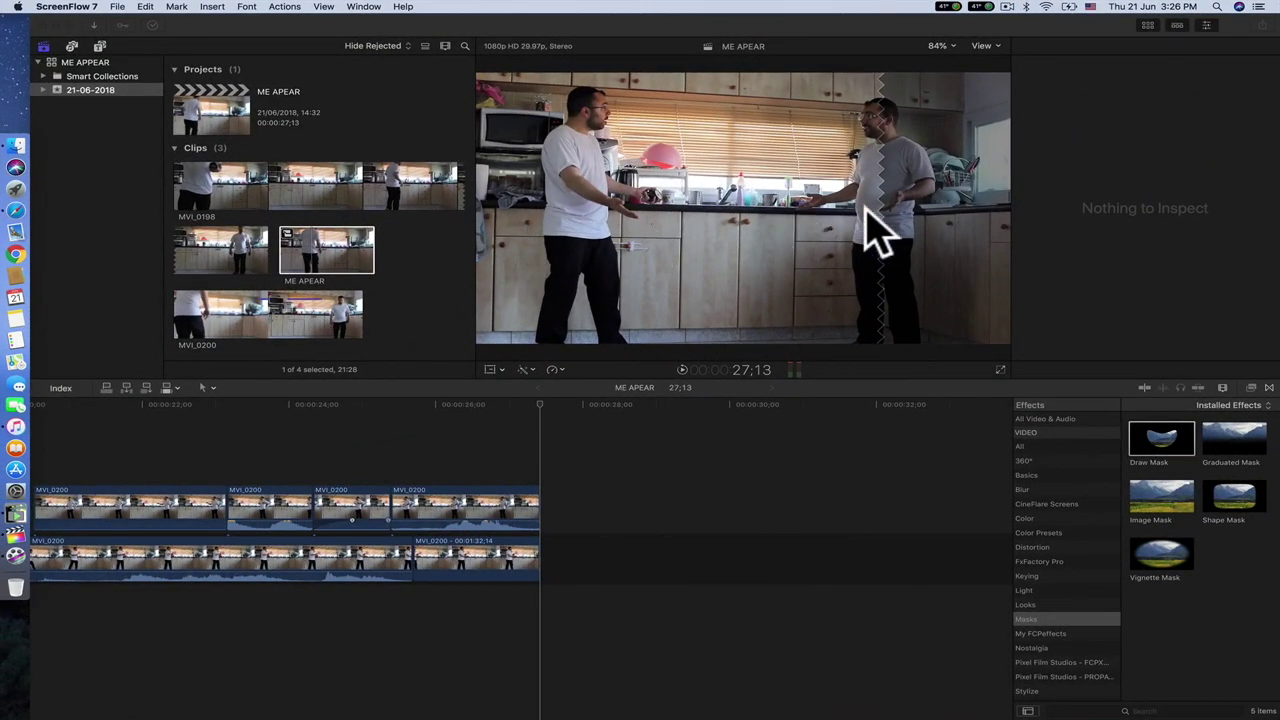
- Append MVI_0200 to the project's end, delete an unwanted section, and zoom the timeline out
left_click_drag(317, 321, 568, 553)
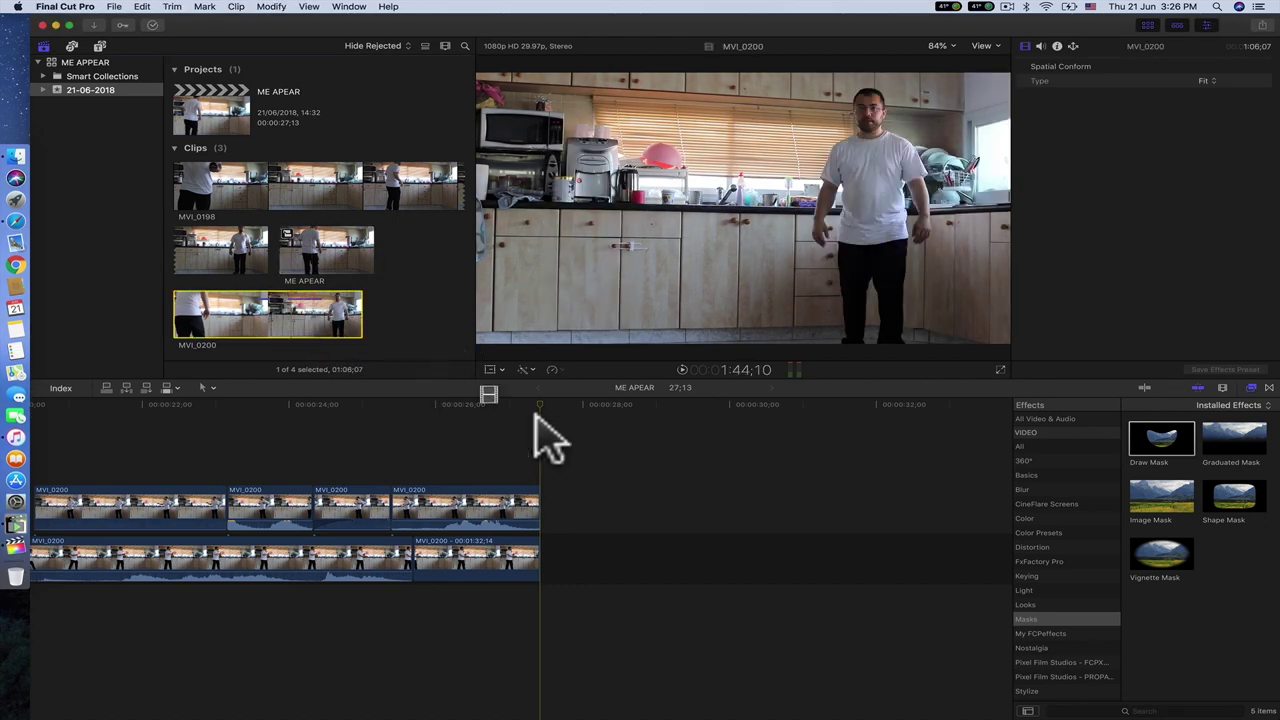
scroll(486, 466, "right", 5)
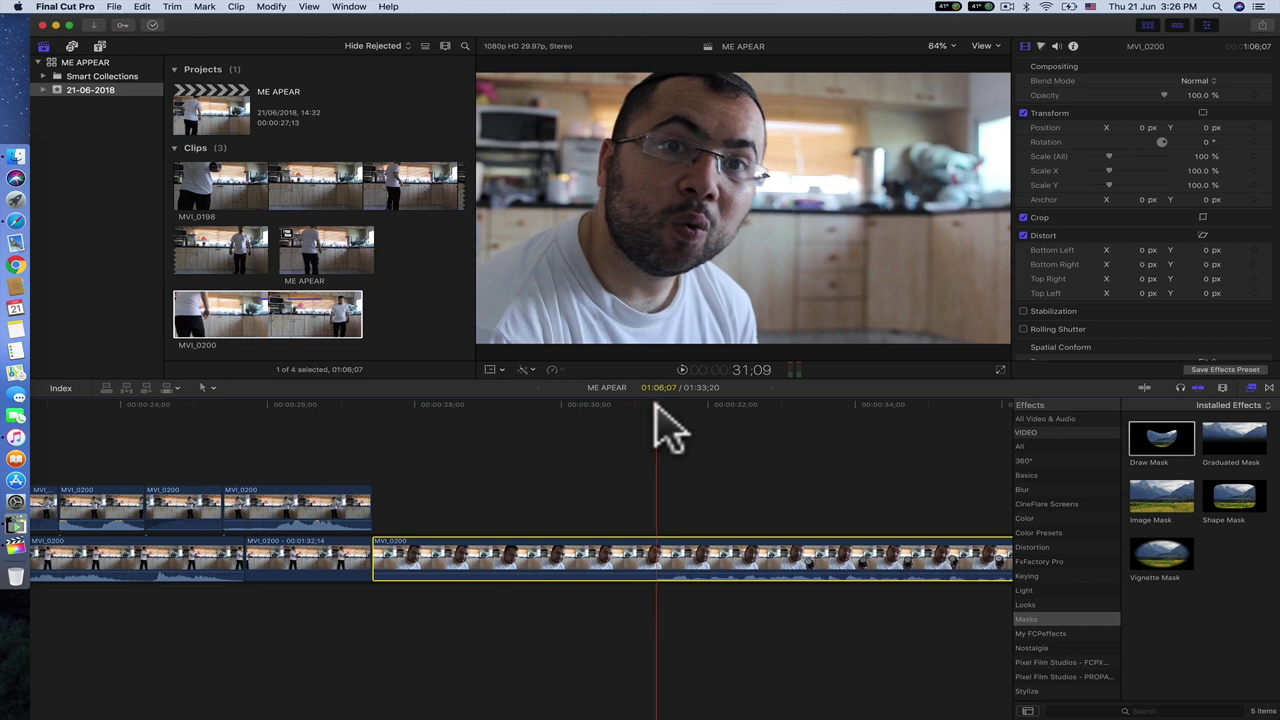
key("Delete")
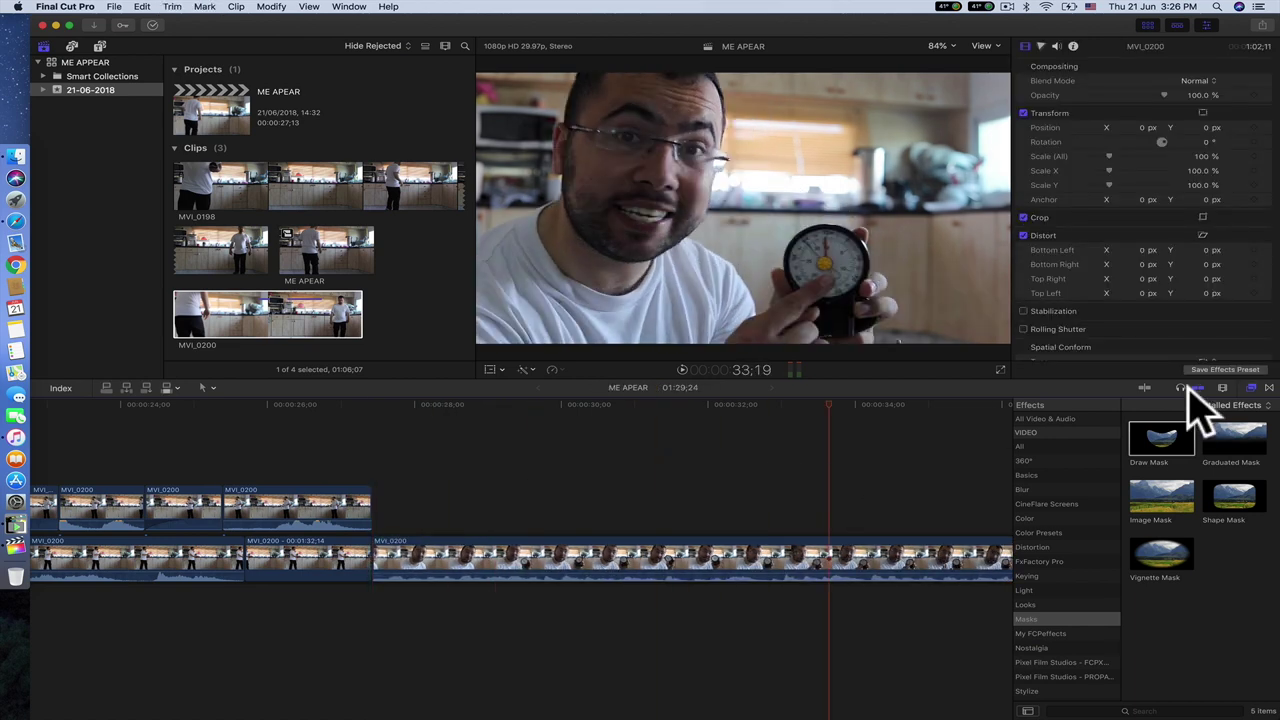
left_click(1226, 389)
key("Escape")
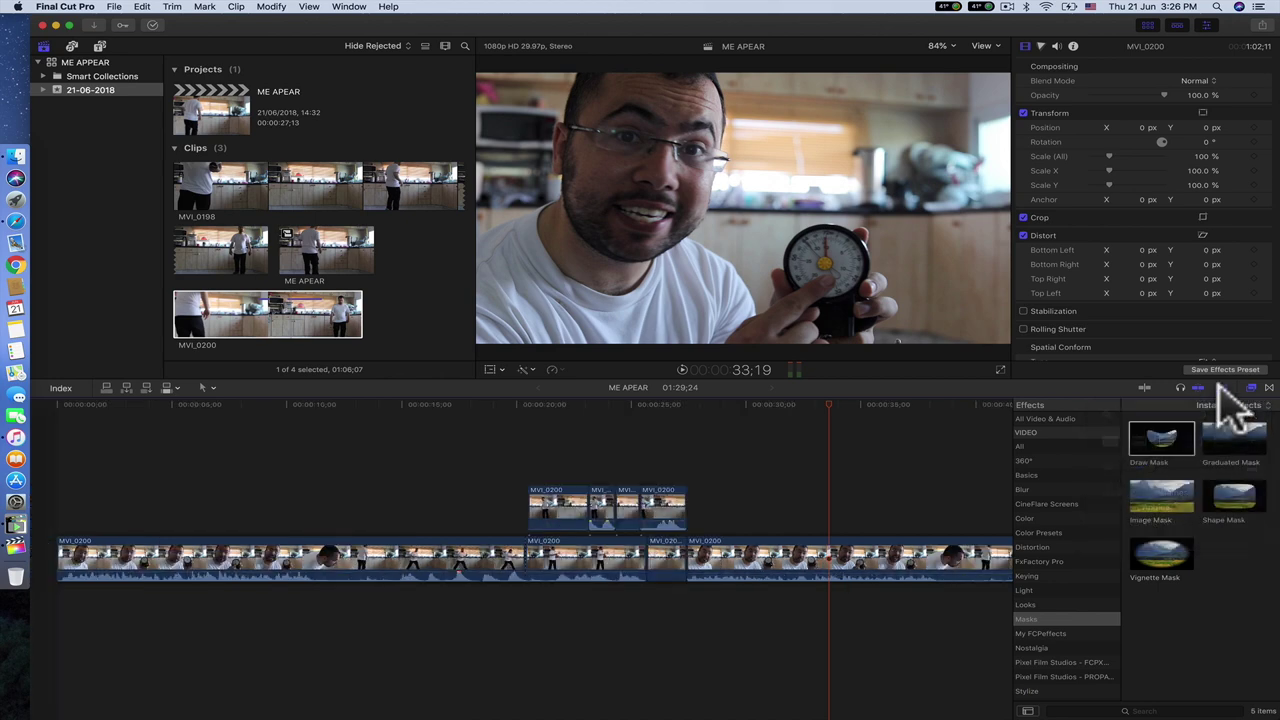
scroll(700, 430, "right", 3)
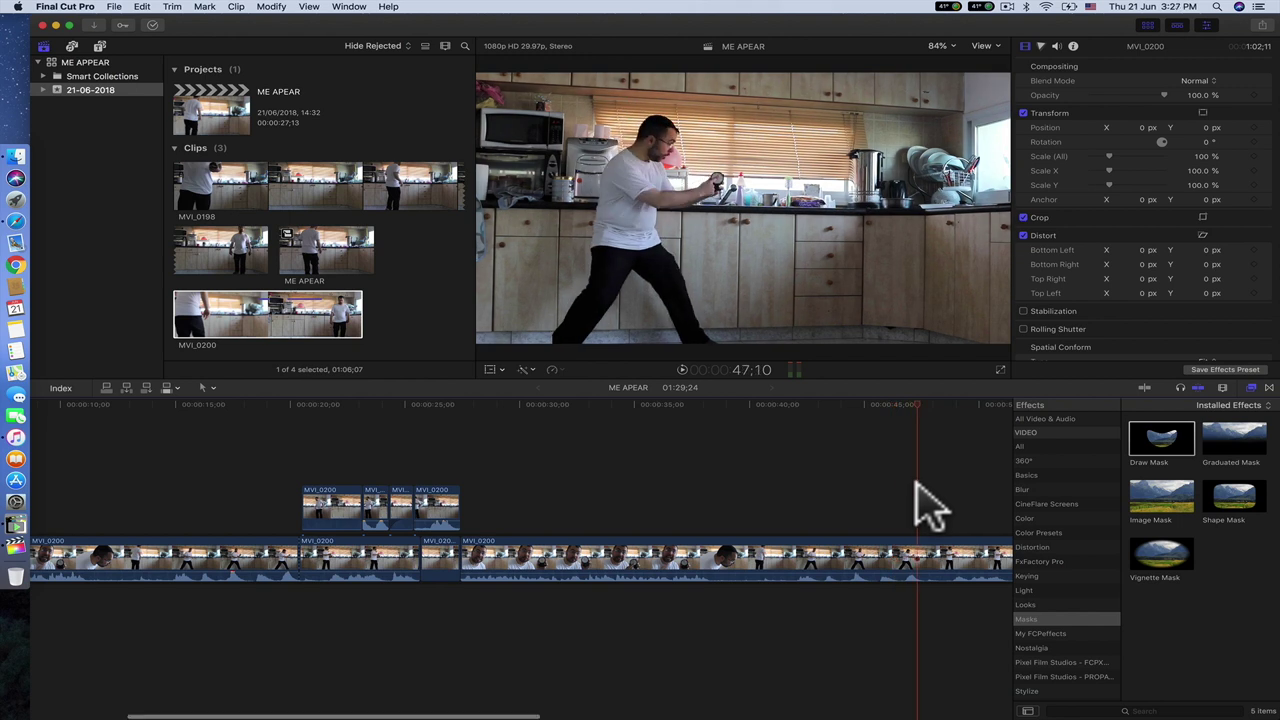
scroll(918, 505, "right", 3)
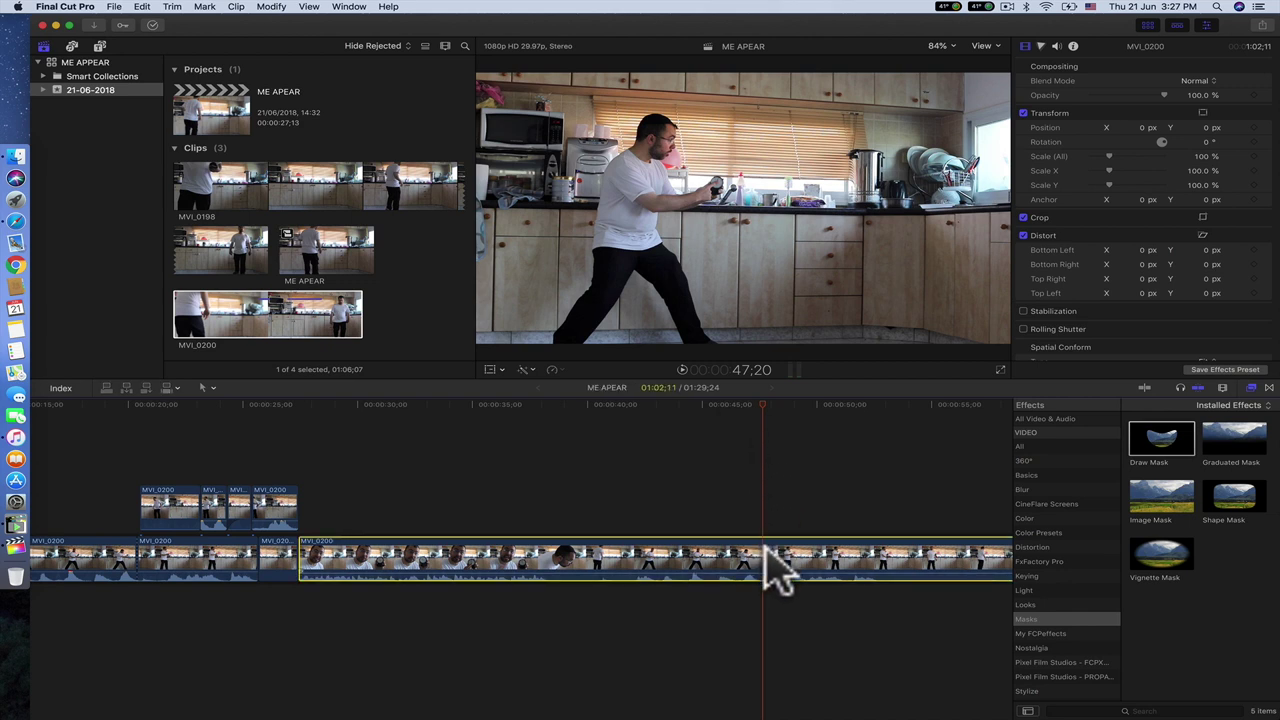
scroll(780, 560, "right", 2)
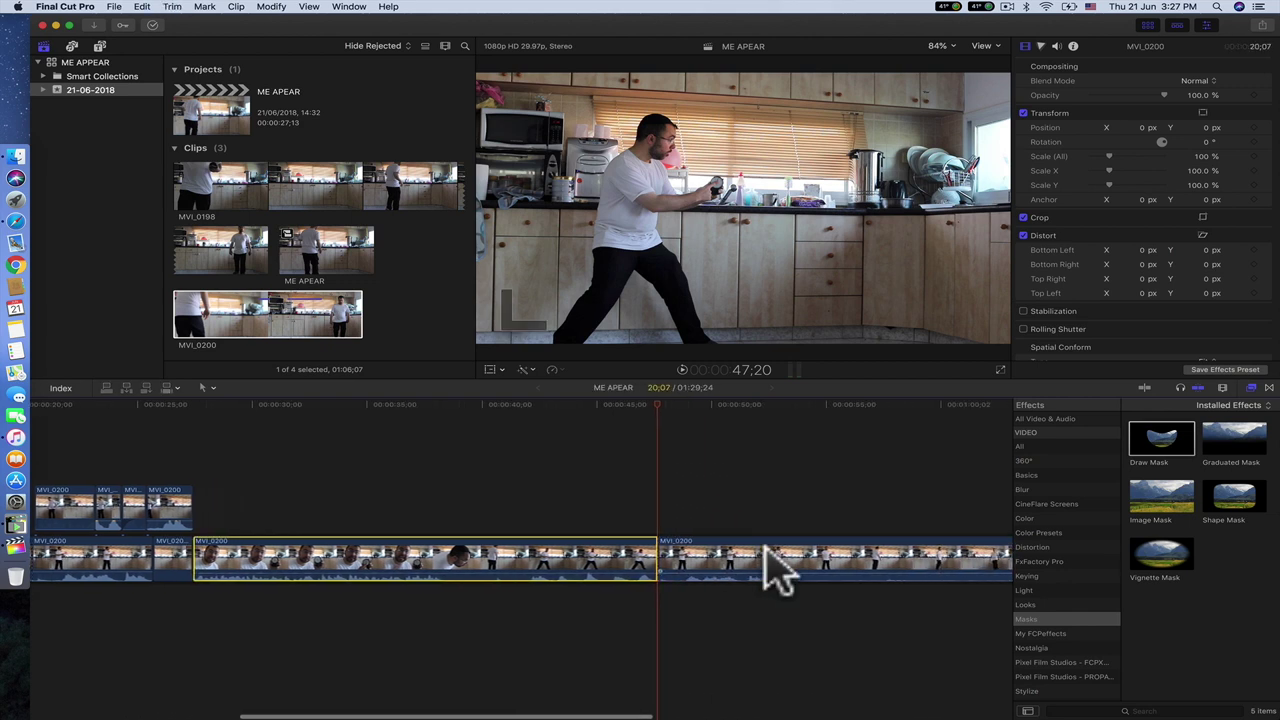
scroll(778, 565, "right", 4)
scroll(778, 568, "right", 4)
scroll(778, 570, "right", 1)
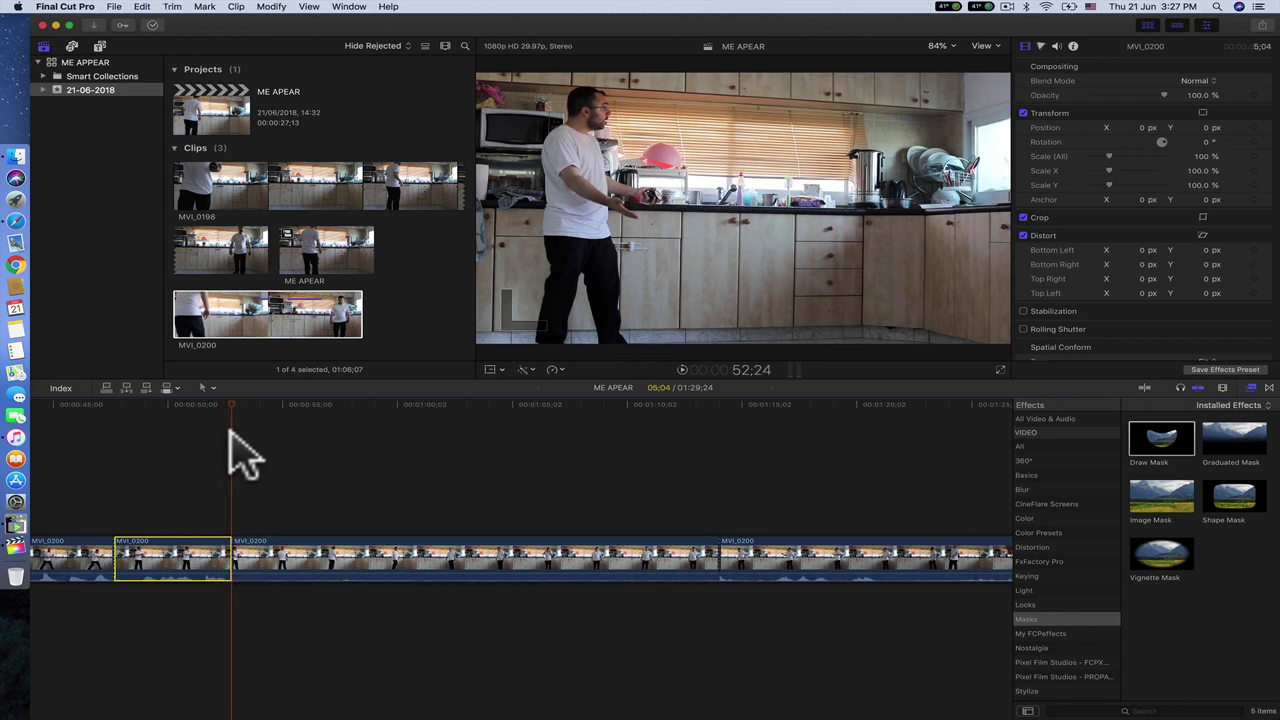
- Delete the unwanted piece and lift the remaining take above the storyline as a connected overlay
key("Delete")
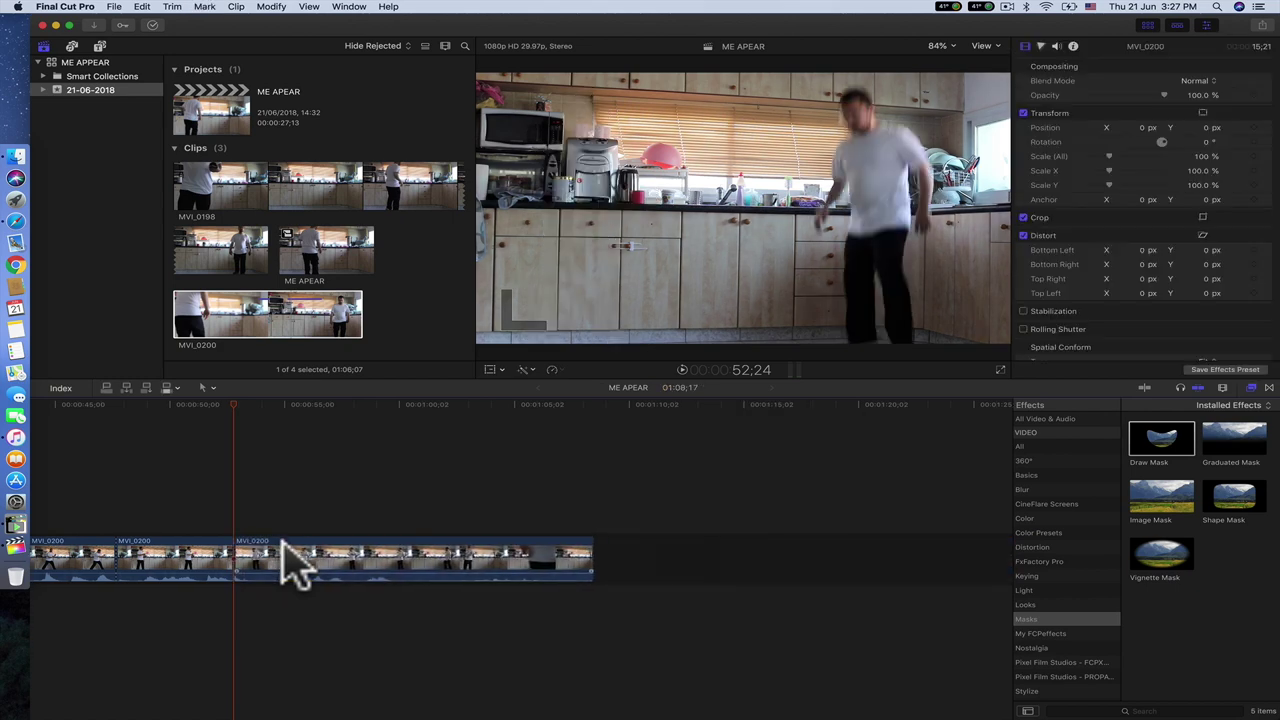
left_click_drag(290, 578, 180, 515)
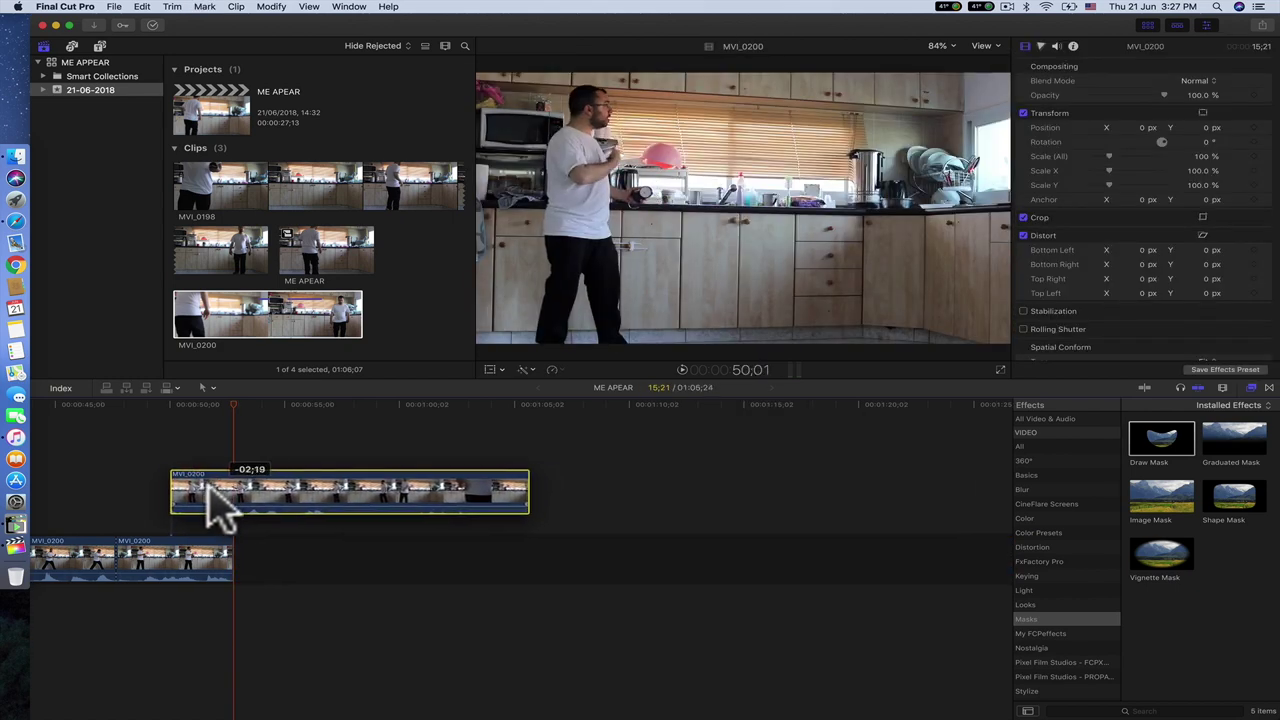
left_click_drag(180, 515, 343, 514)
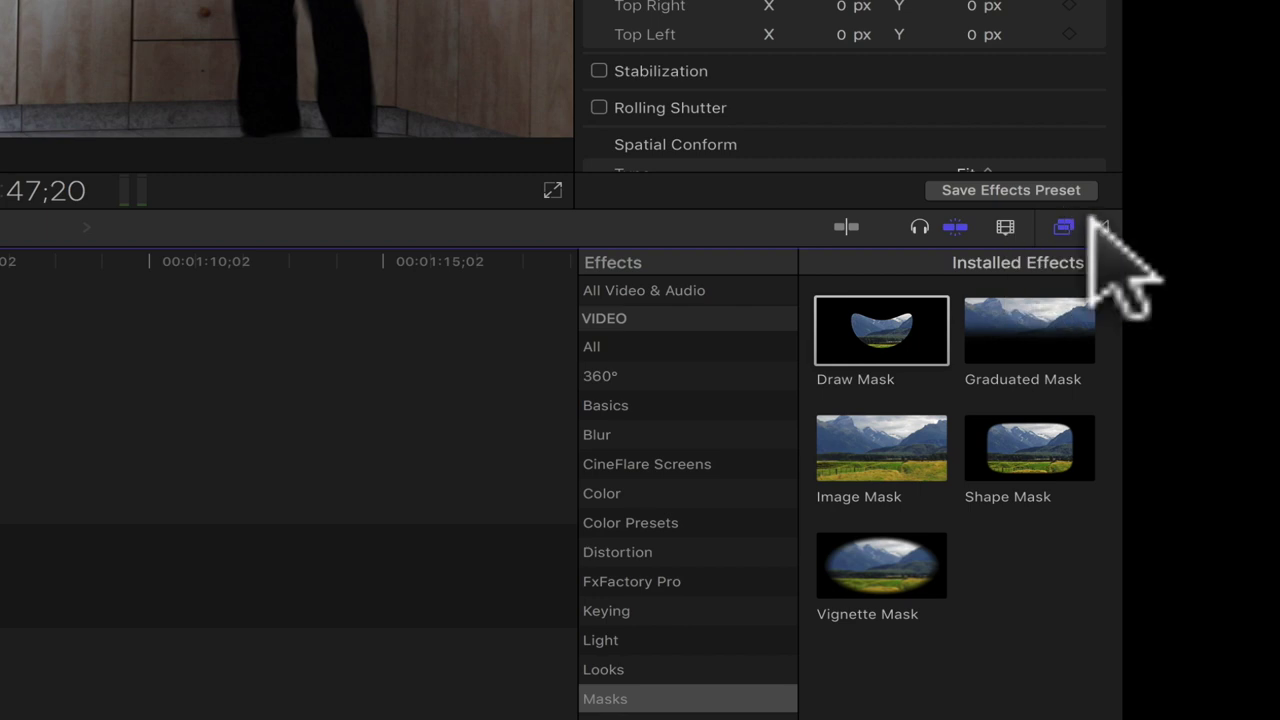
- Filter the Effects browser to the Masks category and select Draw Mask
left_click(1097, 226)
left_click(1066, 227)
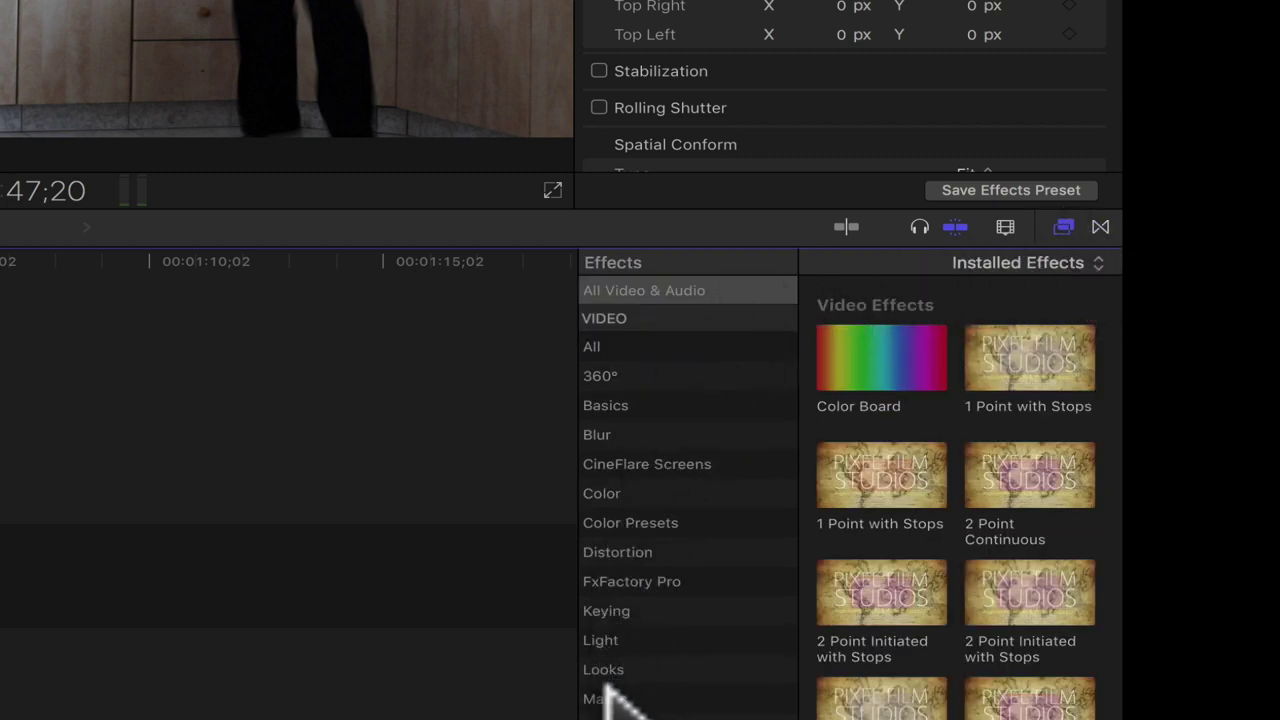
left_click(606, 697)
left_click(875, 330)
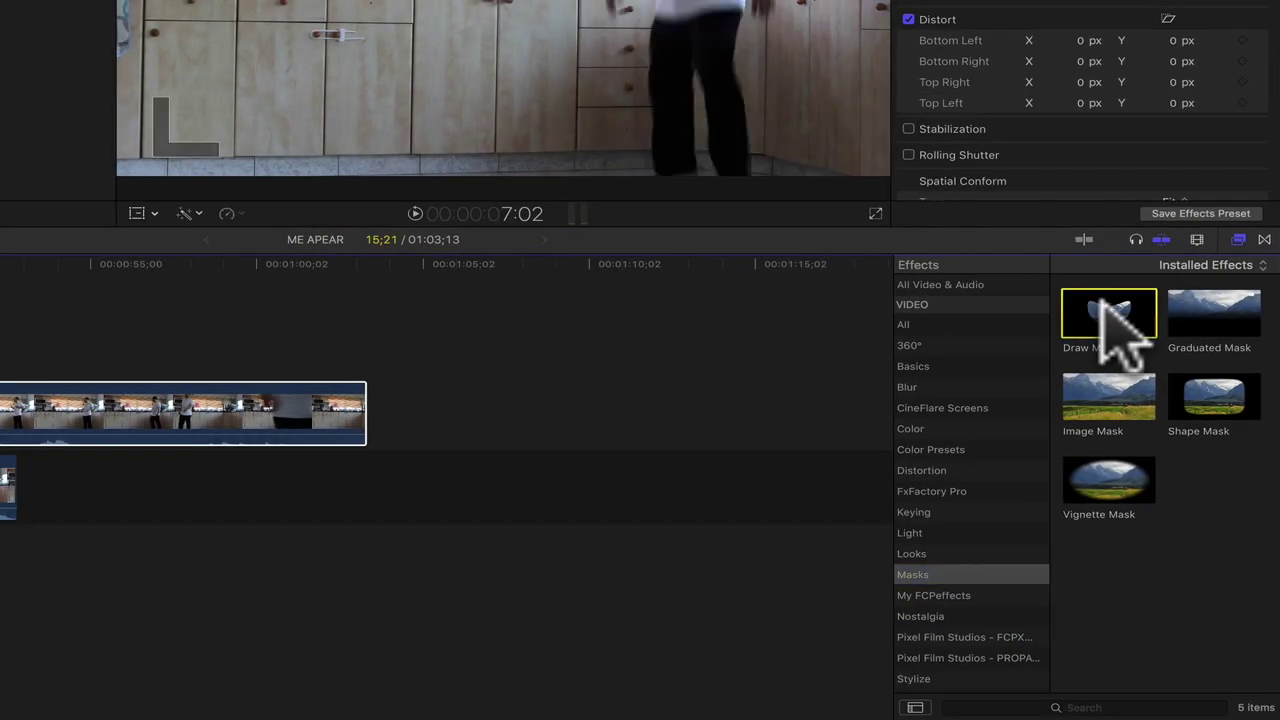
- Apply Draw Mask to the overlay clip and draw a closed four-point shape around the man's legs
left_click_drag(1105, 305, 237, 391)
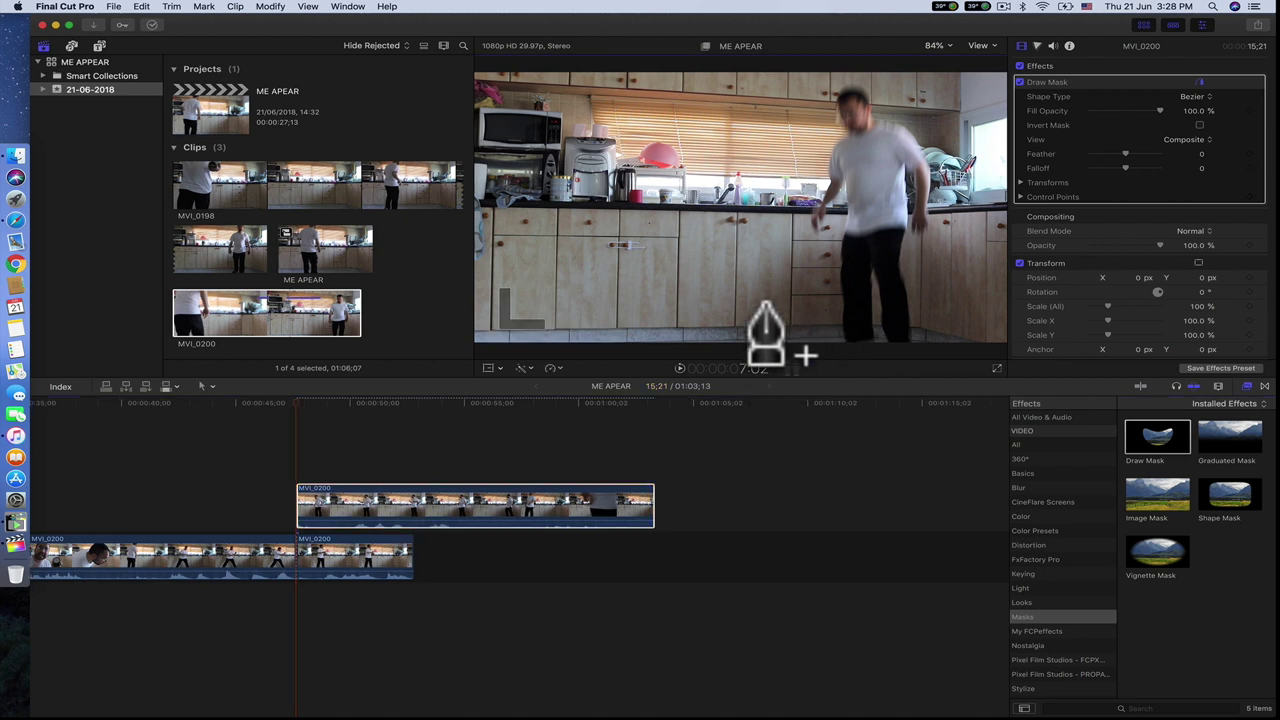
left_click(765, 298)
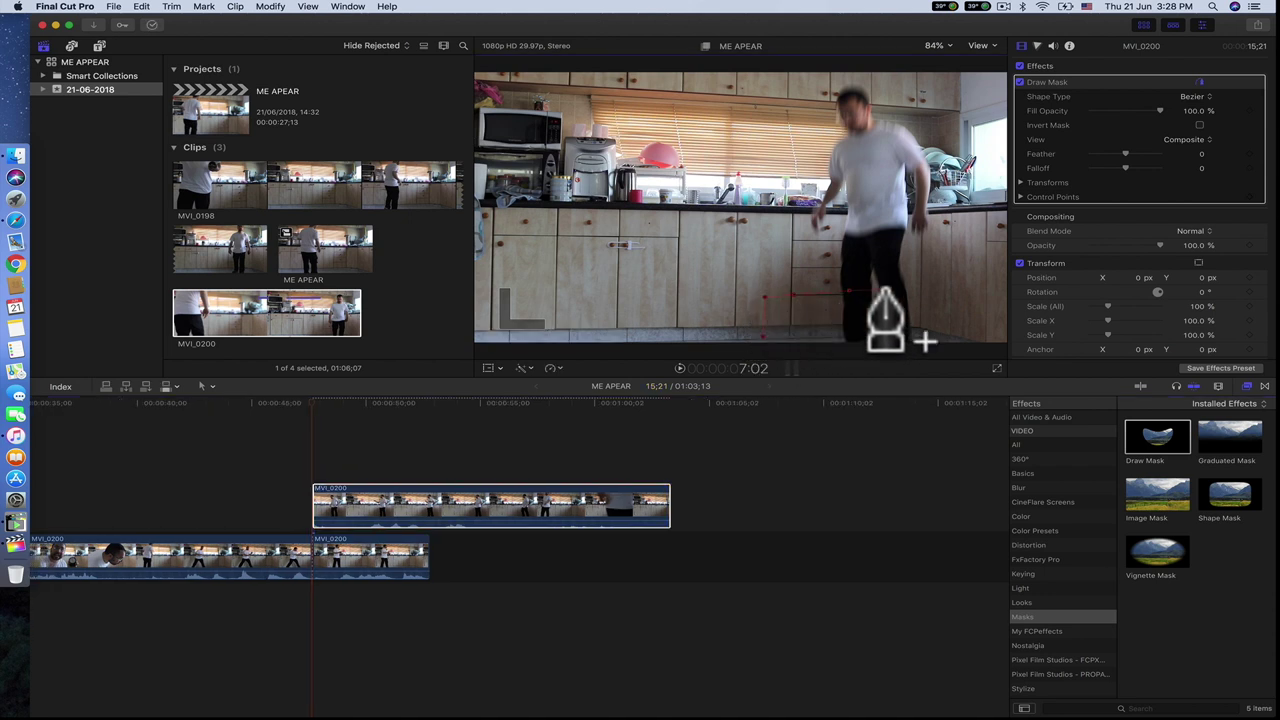
left_click(968, 292)
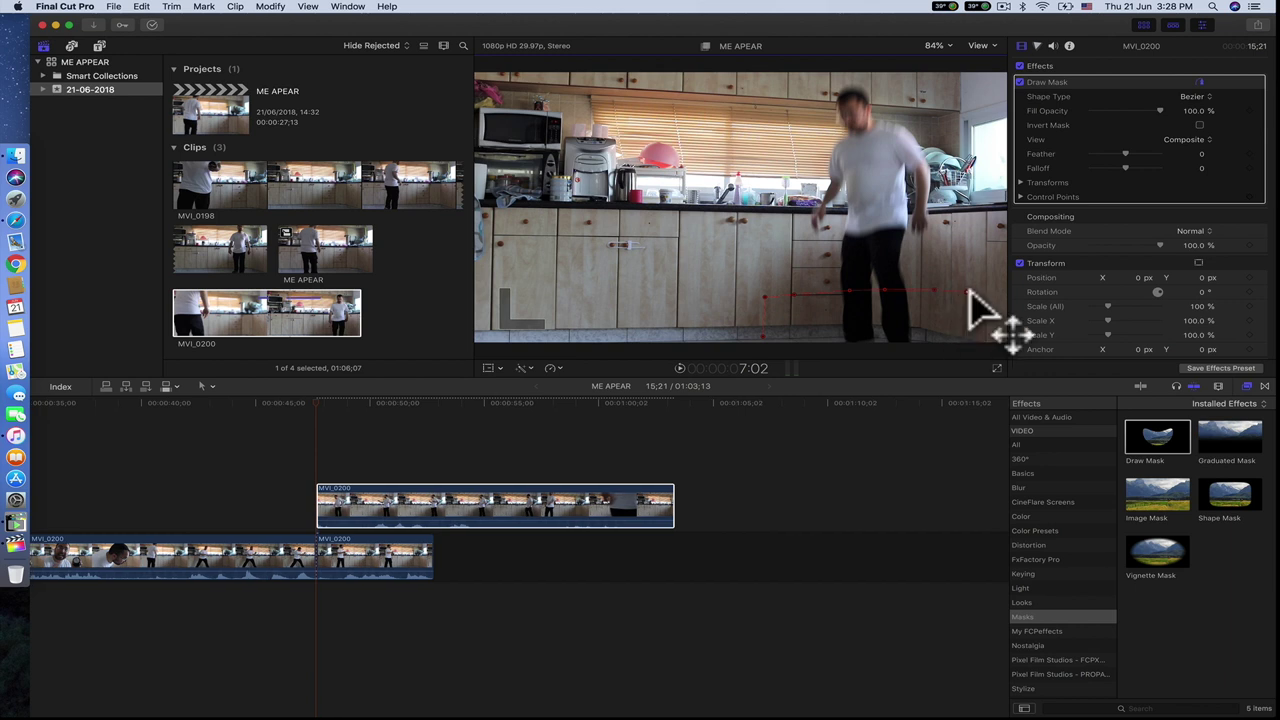
left_click(979, 345)
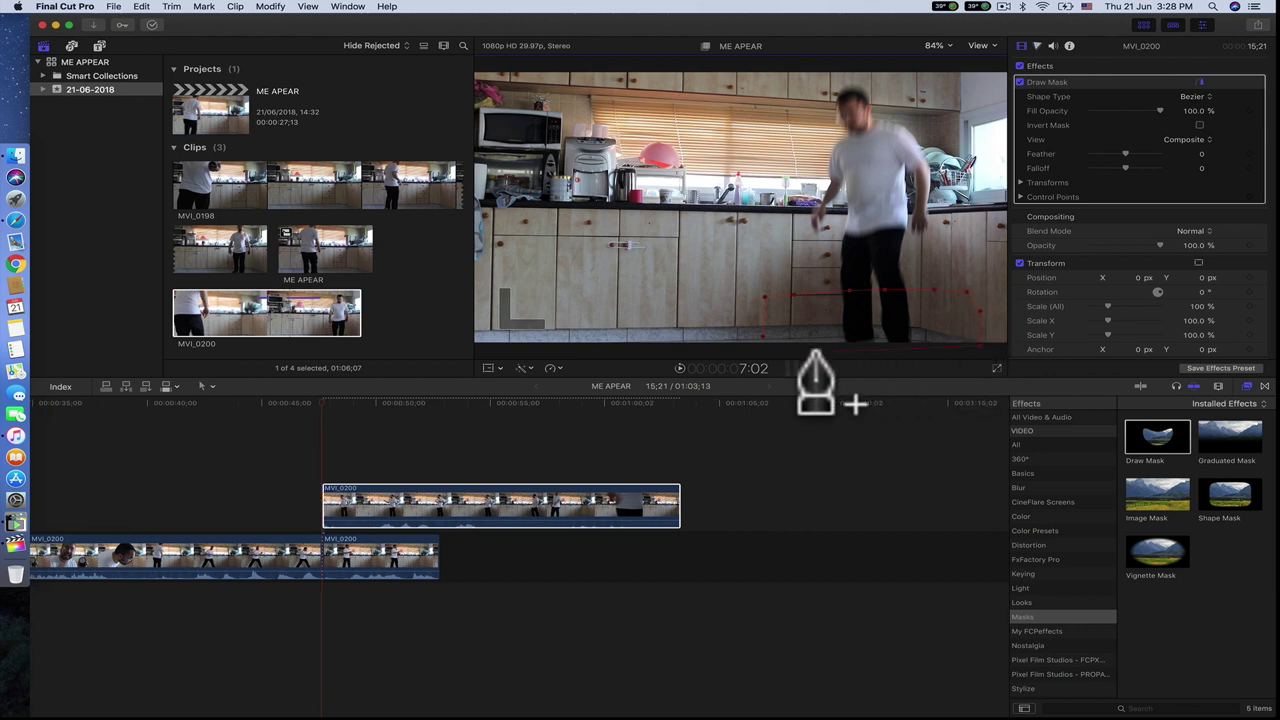
left_click(763, 337)
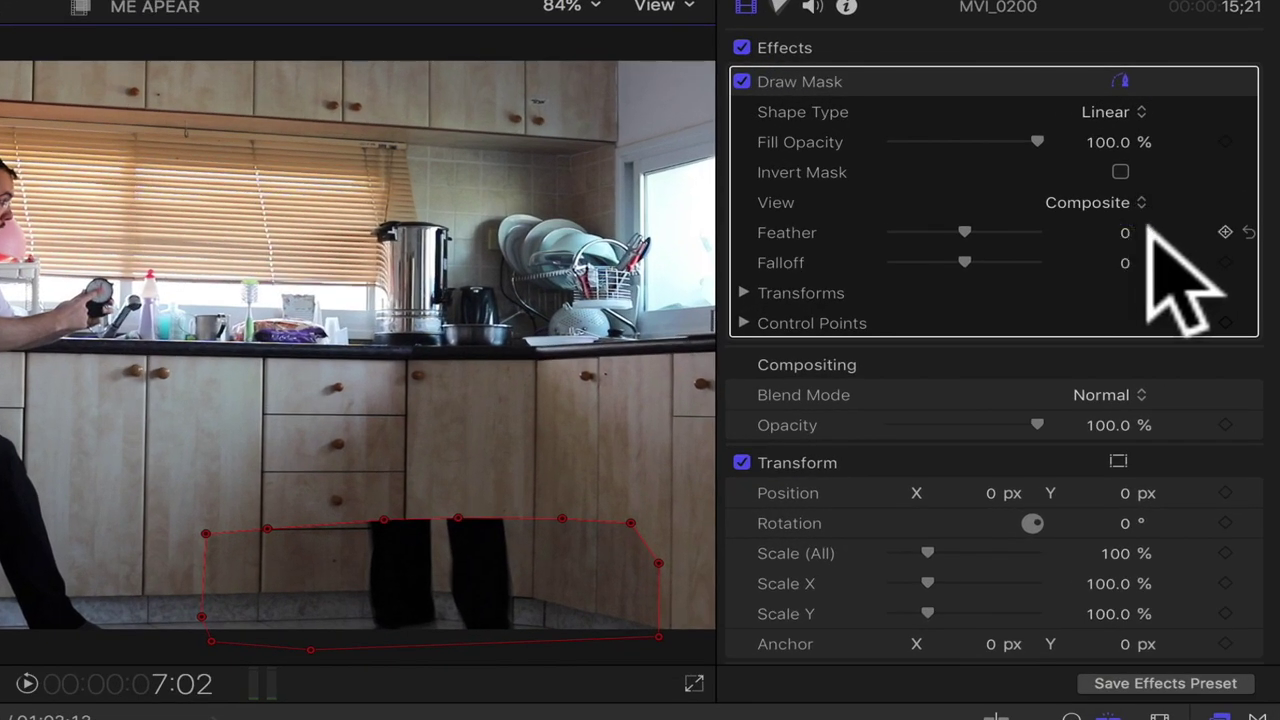
- Keyframe the Draw Mask's feather and falloff, and raise both to 100
left_click(1224, 231)
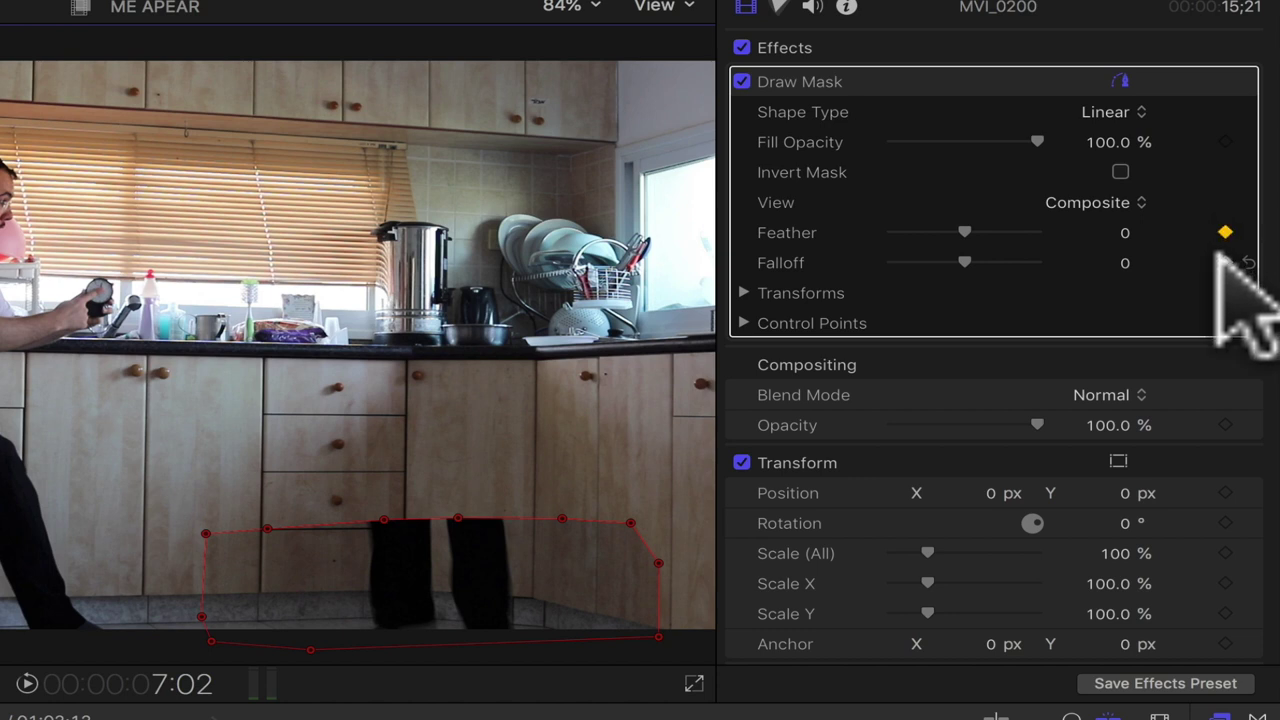
left_click(1225, 262)
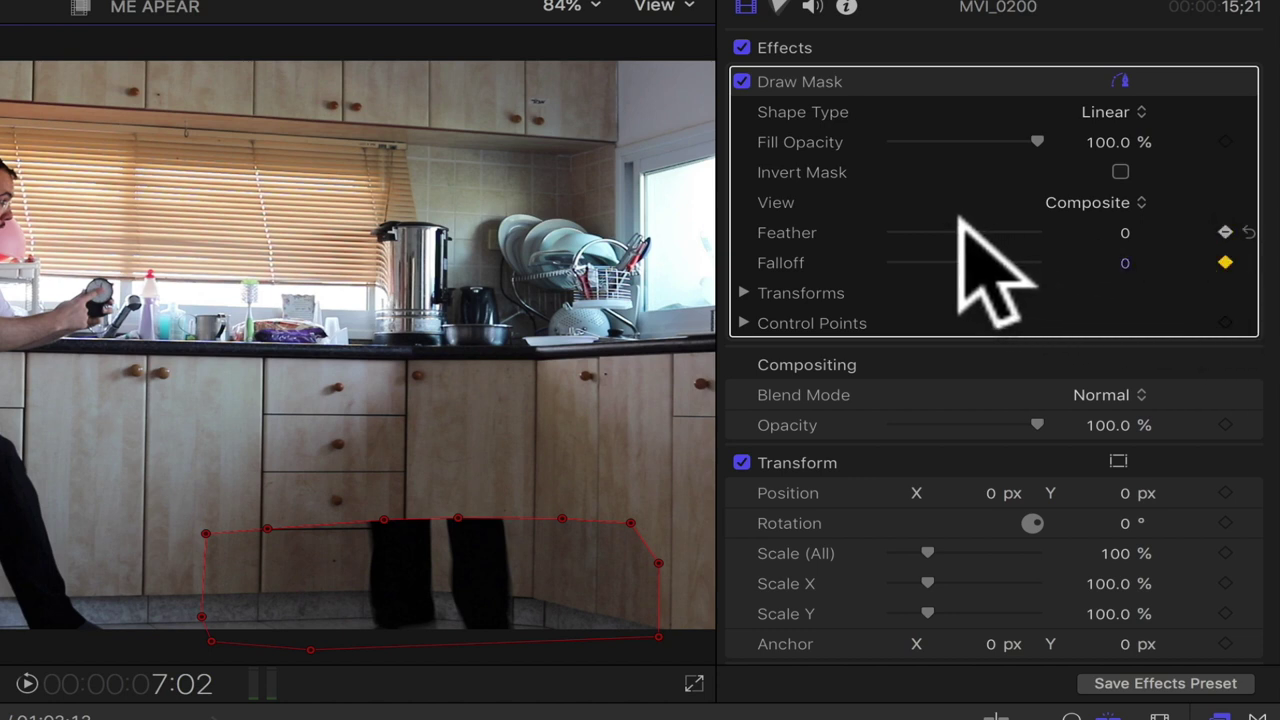
left_click_drag(963, 232, 1060, 248)
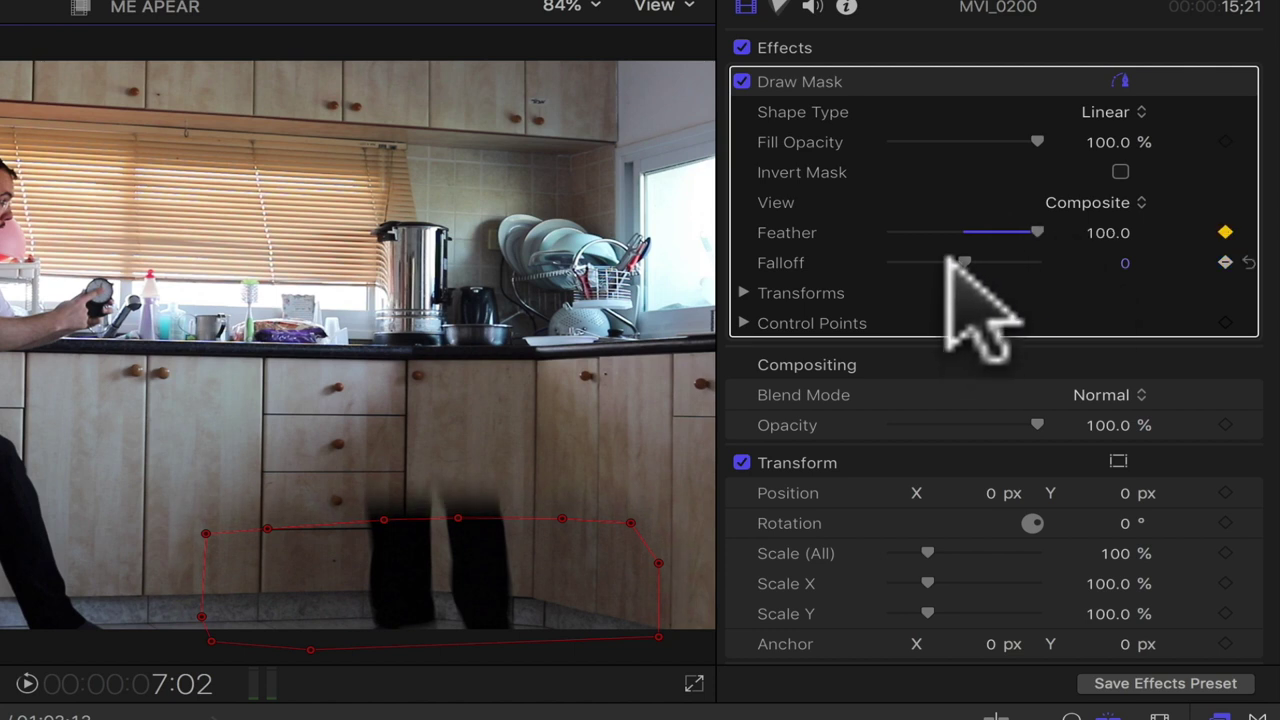
left_click_drag(961, 250, 1110, 256)
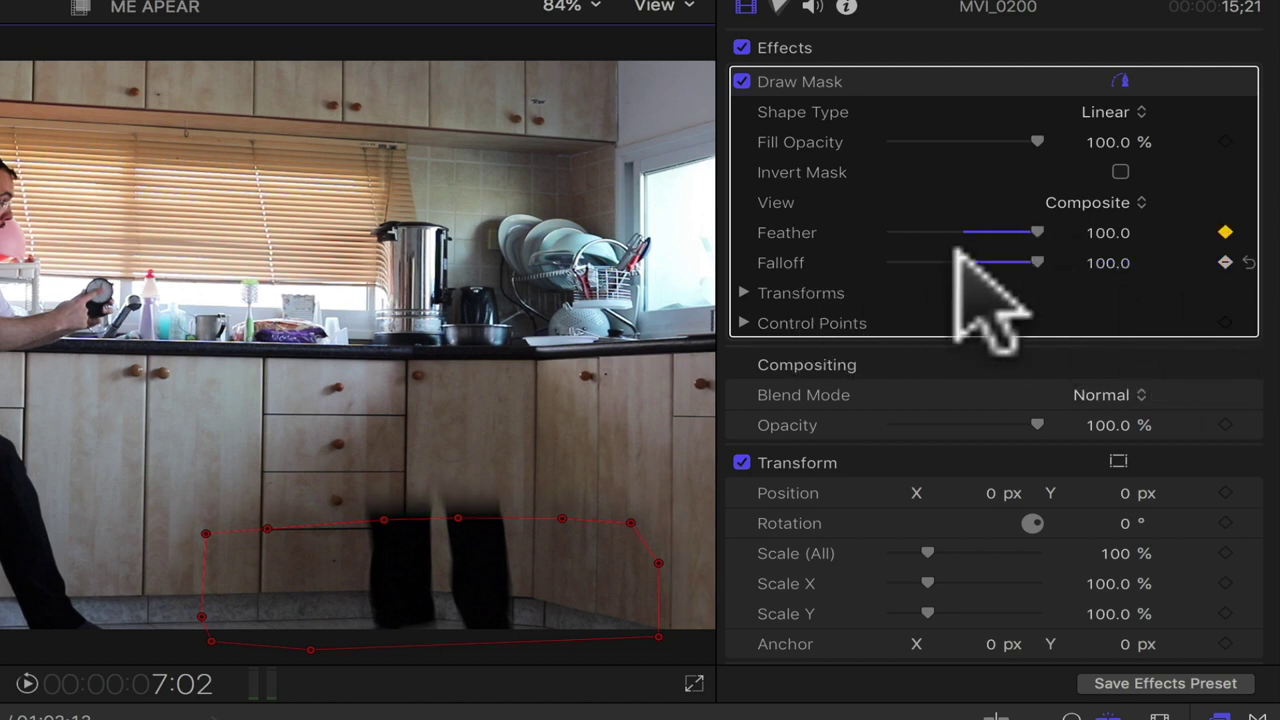
- Expand the mask's Transforms and keyframe its position and scale
left_click(770, 292)
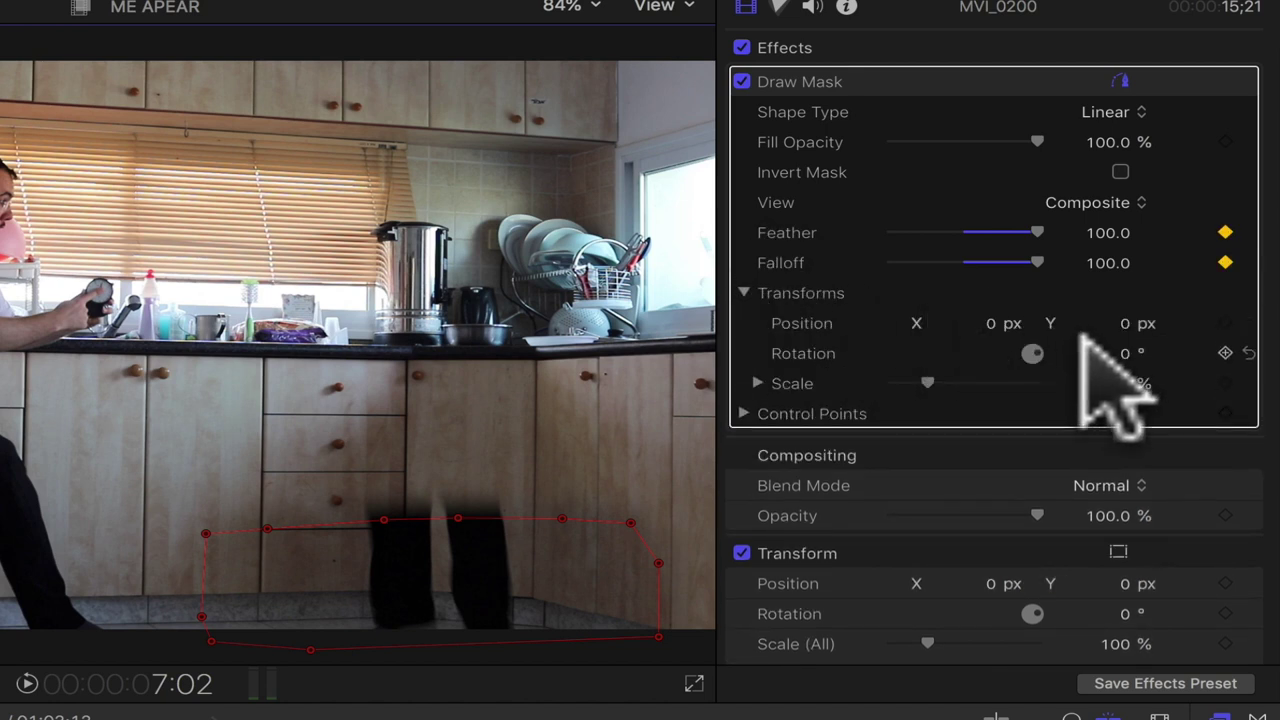
mouse_move(1000, 323)
left_click(1225, 323)
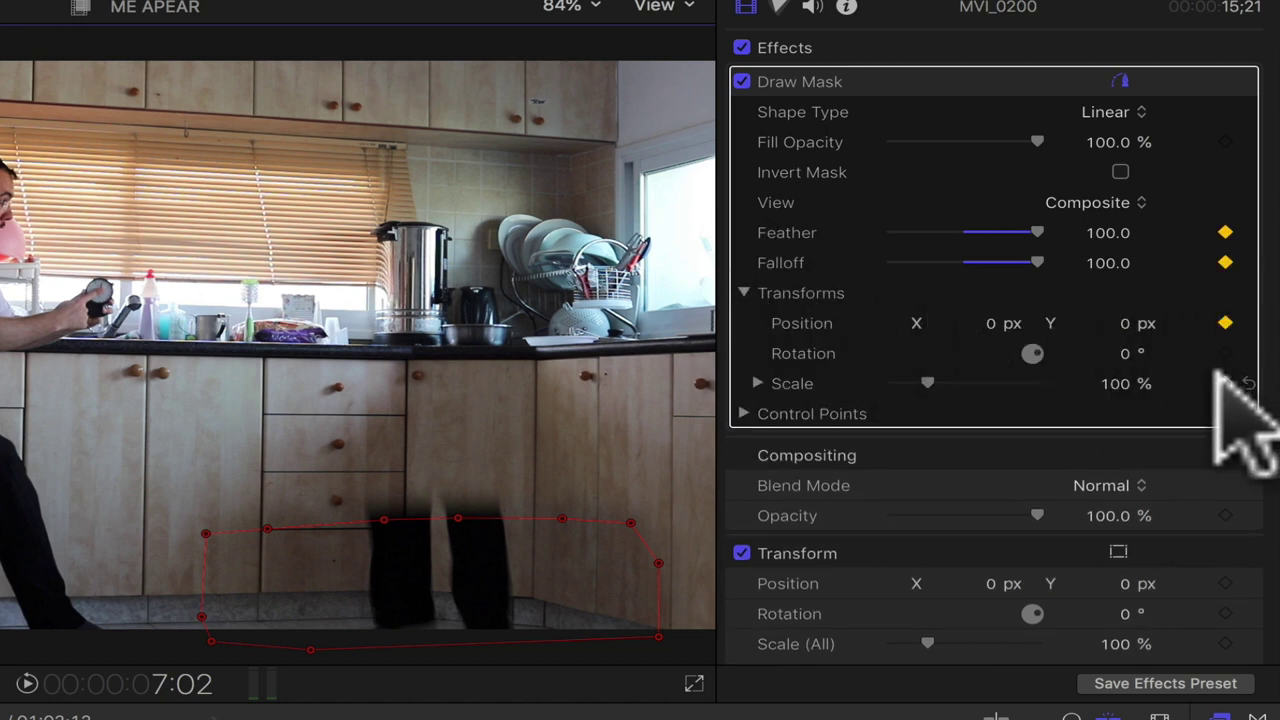
left_click(1225, 383)
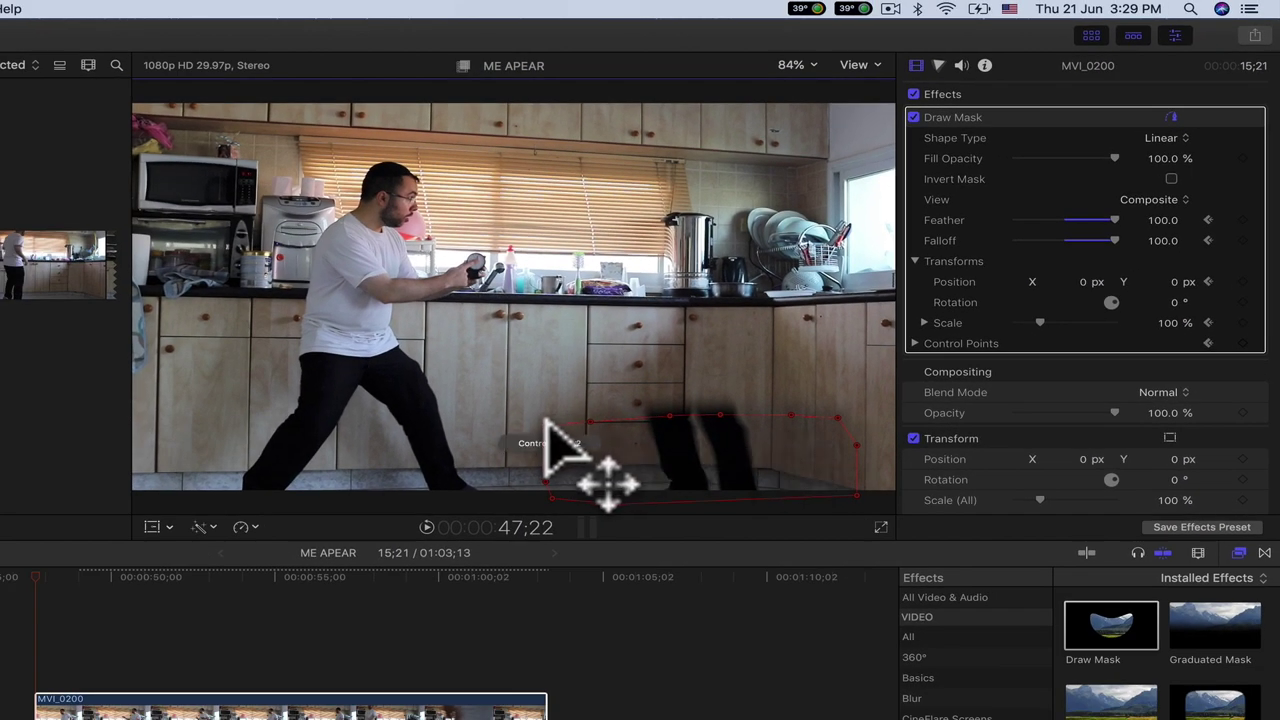
- Drag the lower mask points upward to uncover the second man's legs
left_click_drag(545, 420, 551, 369)
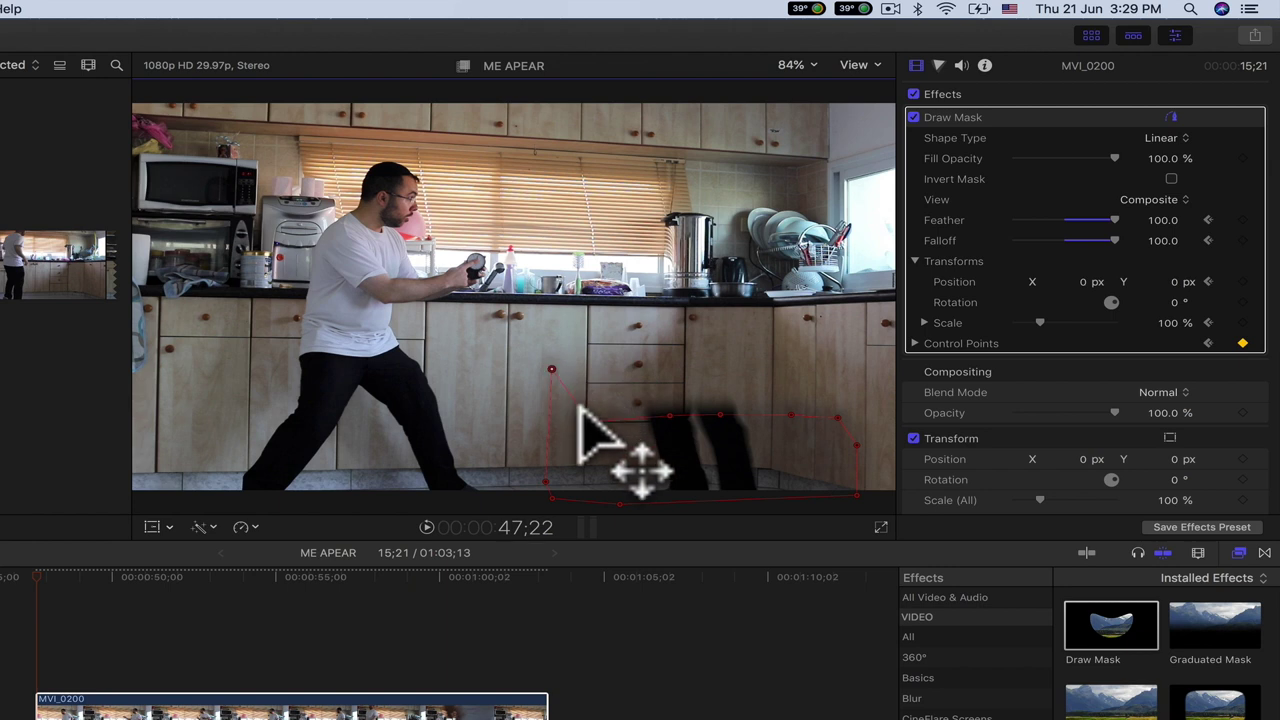
left_click_drag(587, 418, 592, 352)
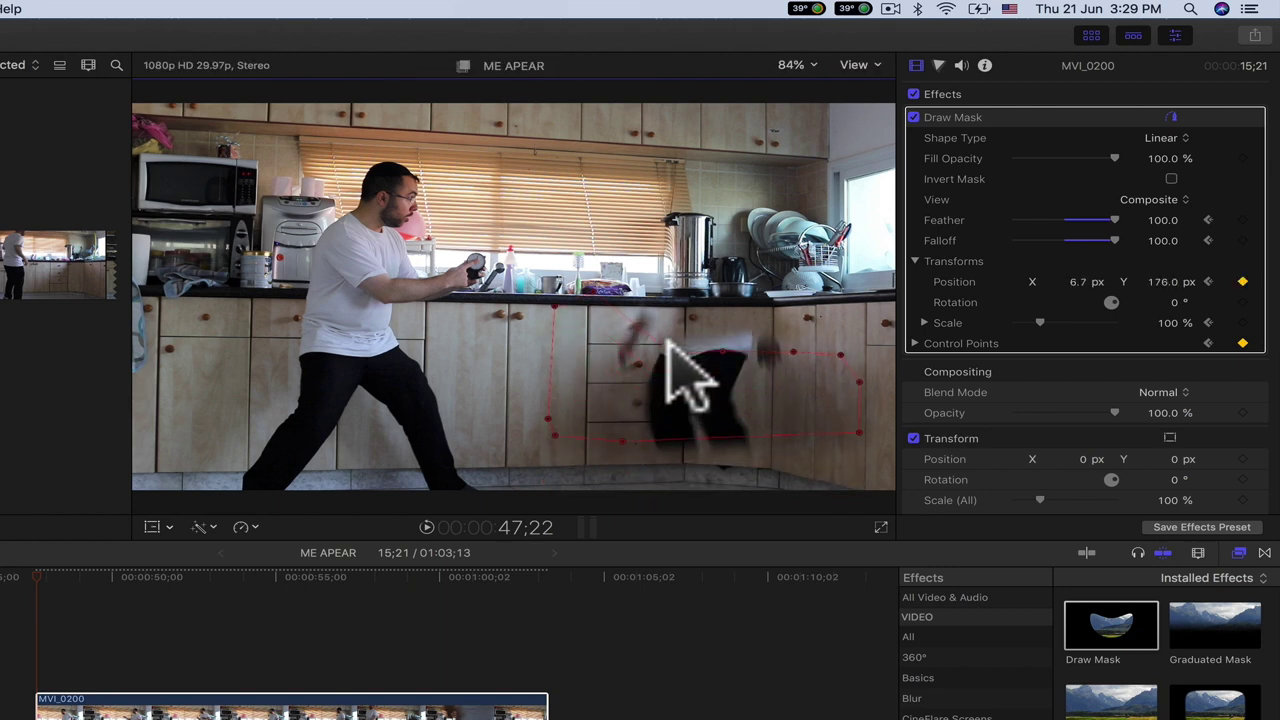
left_click_drag(666, 410, 668, 345)
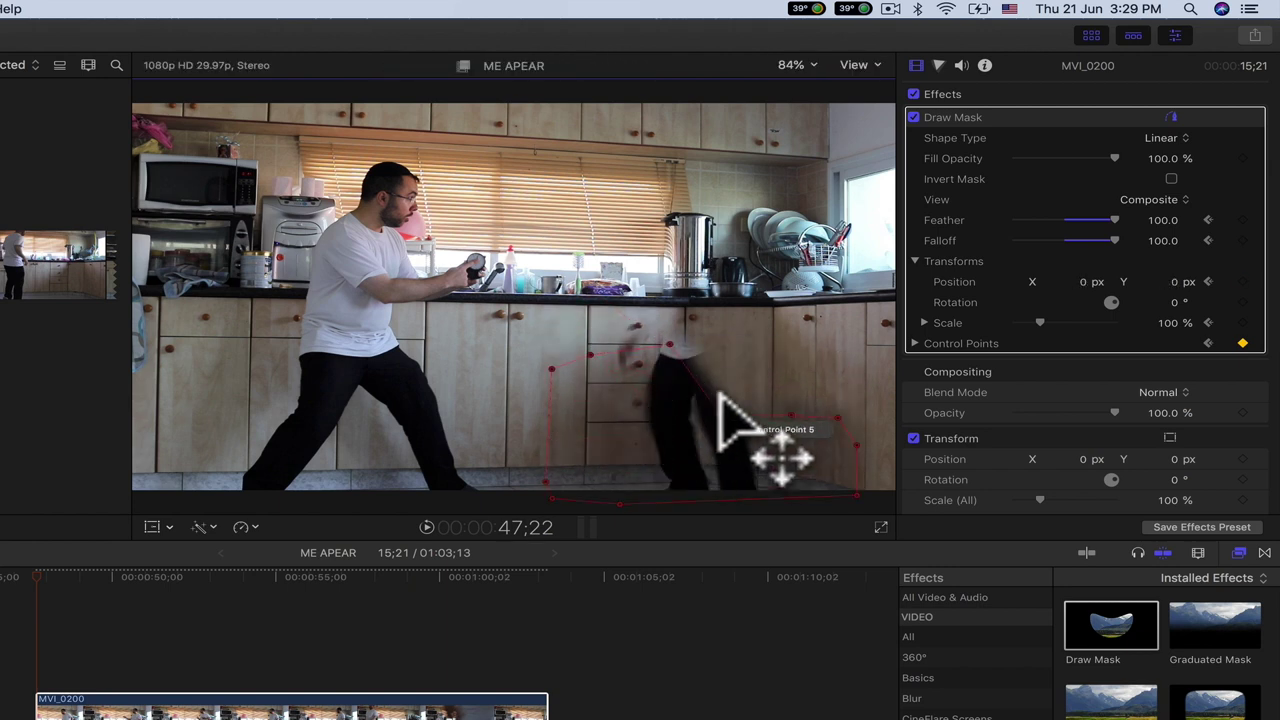
left_click_drag(722, 416, 741, 329)
left_click_drag(790, 416, 803, 340)
left_click_drag(840, 420, 940, 268)
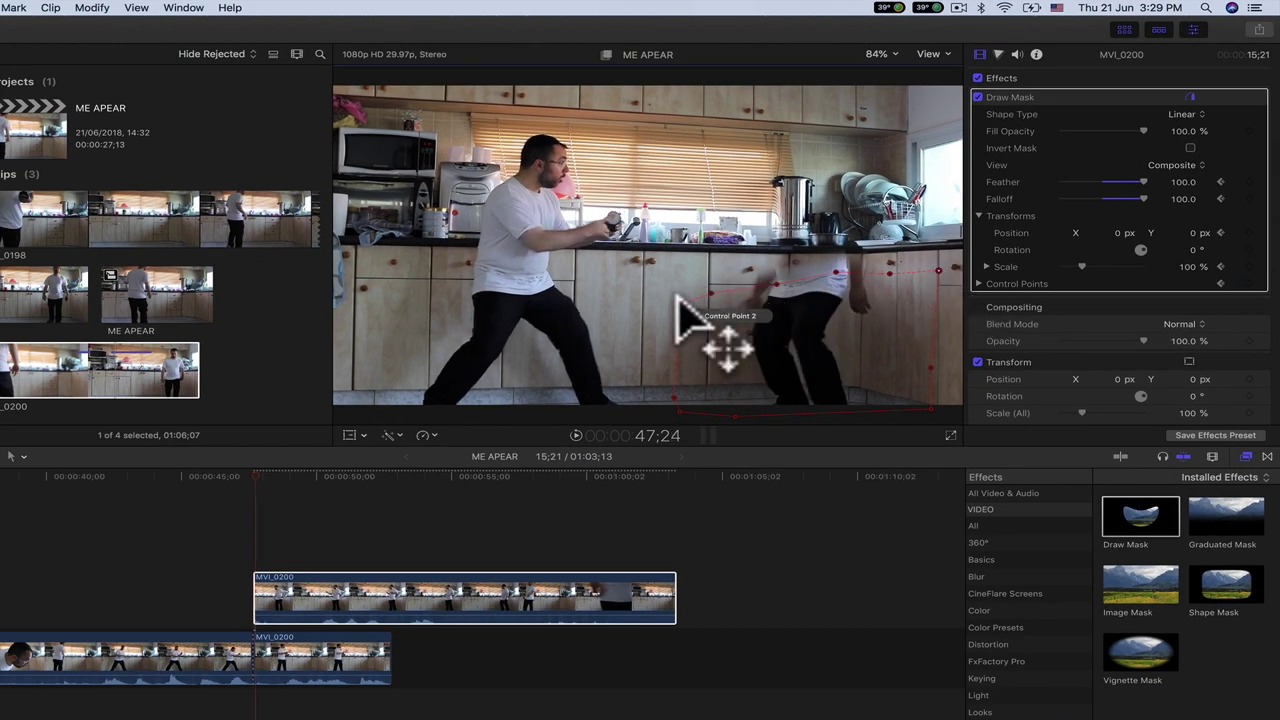
- Raise the upper mask points over his waist, shoulders and head, then return to the previous keyframe
mouse_move(676, 298)
left_mouse_down()
mouse_move(687, 239)
mouse_move(712, 235)
left_mouse_up()
left_click_drag(779, 280, 784, 222)
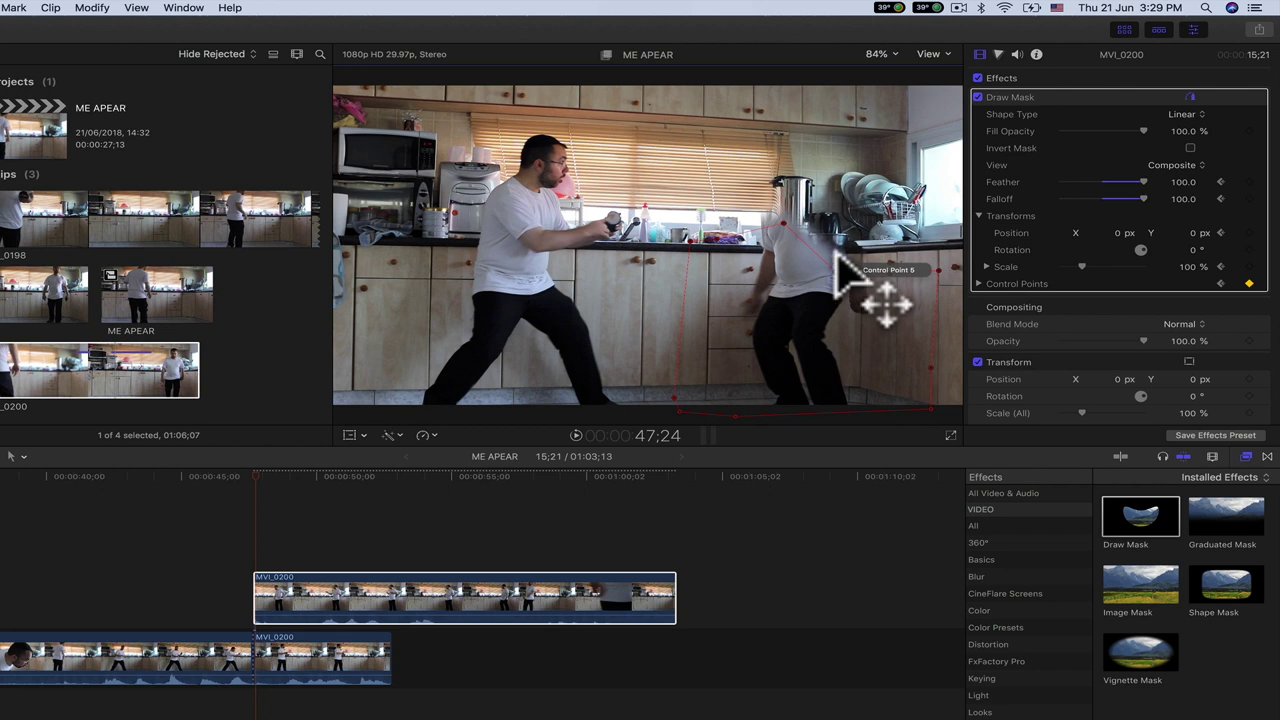
left_click_drag(838, 268, 846, 196)
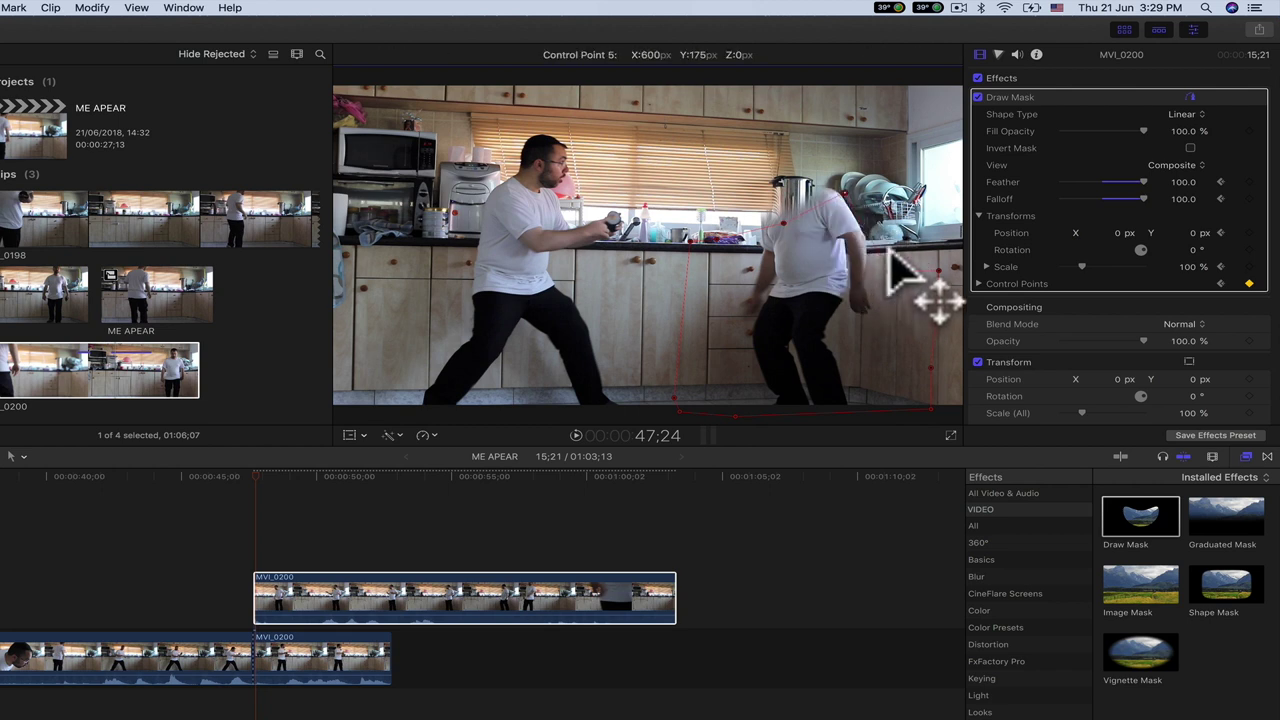
left_click_drag(884, 266, 905, 212)
left_click_drag(936, 263, 936, 217)
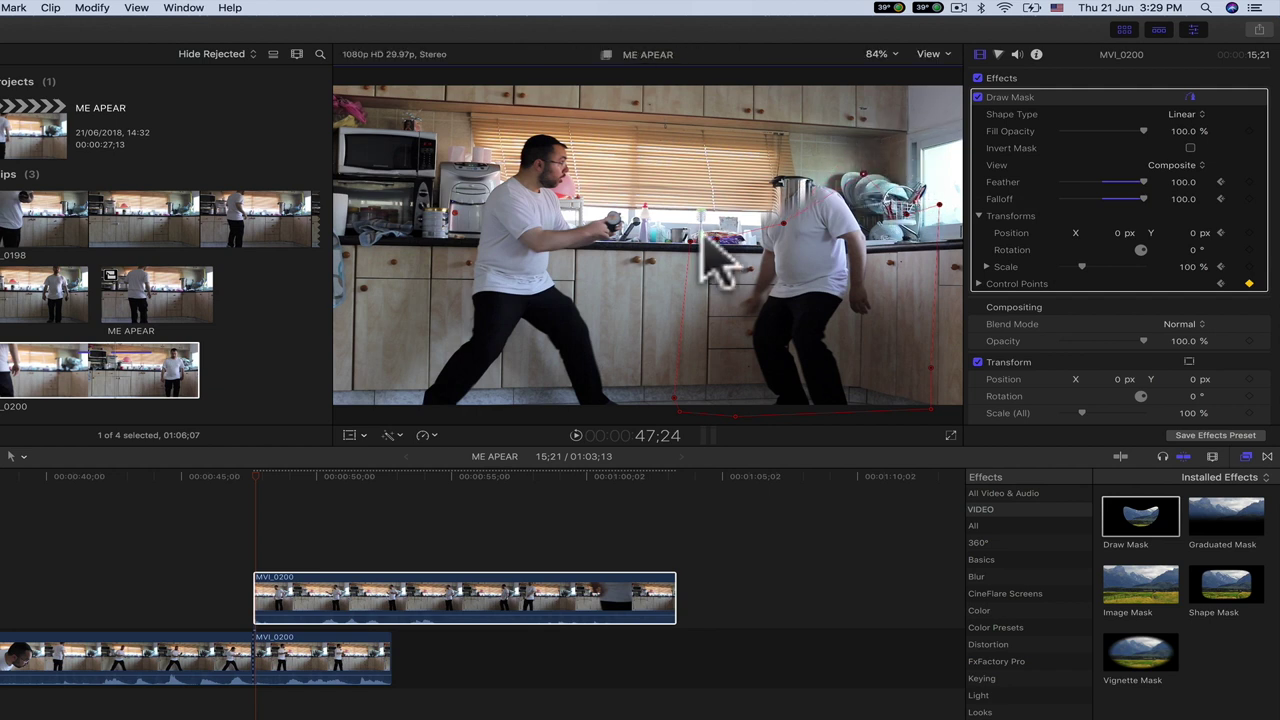
mouse_move(749, 251)
left_mouse_down()
mouse_move(785, 215)
mouse_move(800, 243)
mouse_move(809, 129)
left_mouse_up()
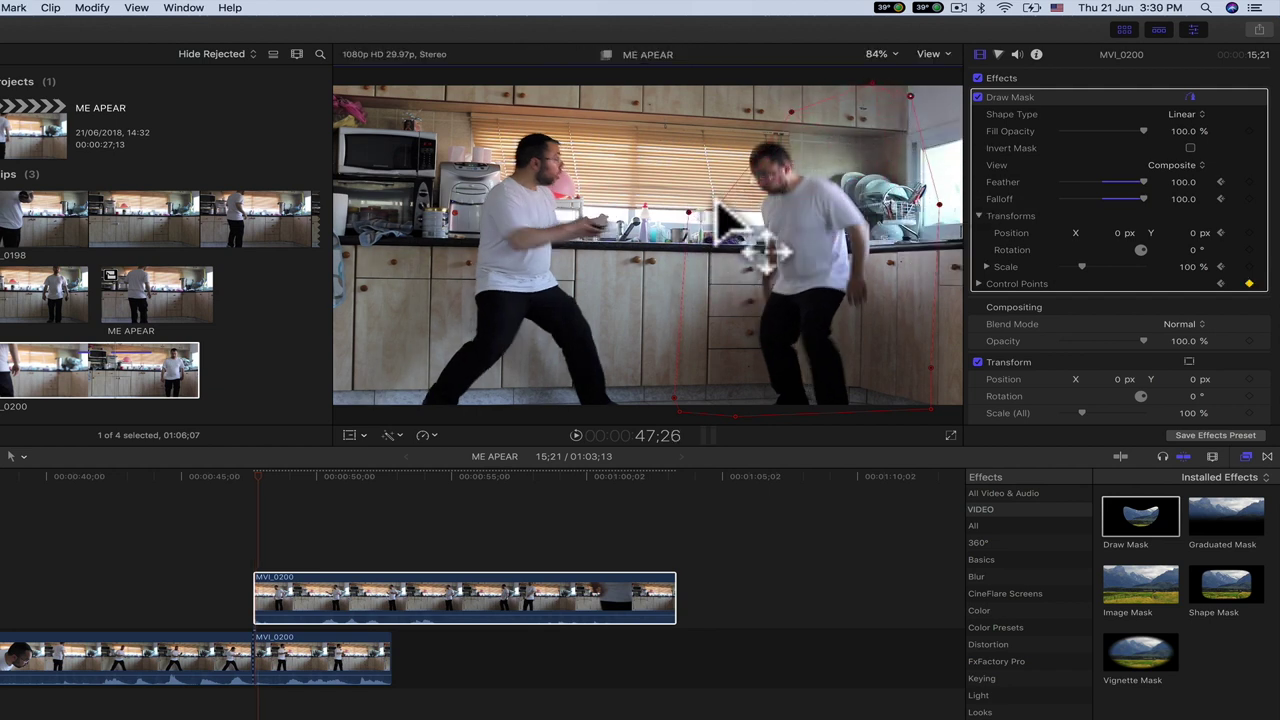
left_click_drag(716, 208, 705, 98)
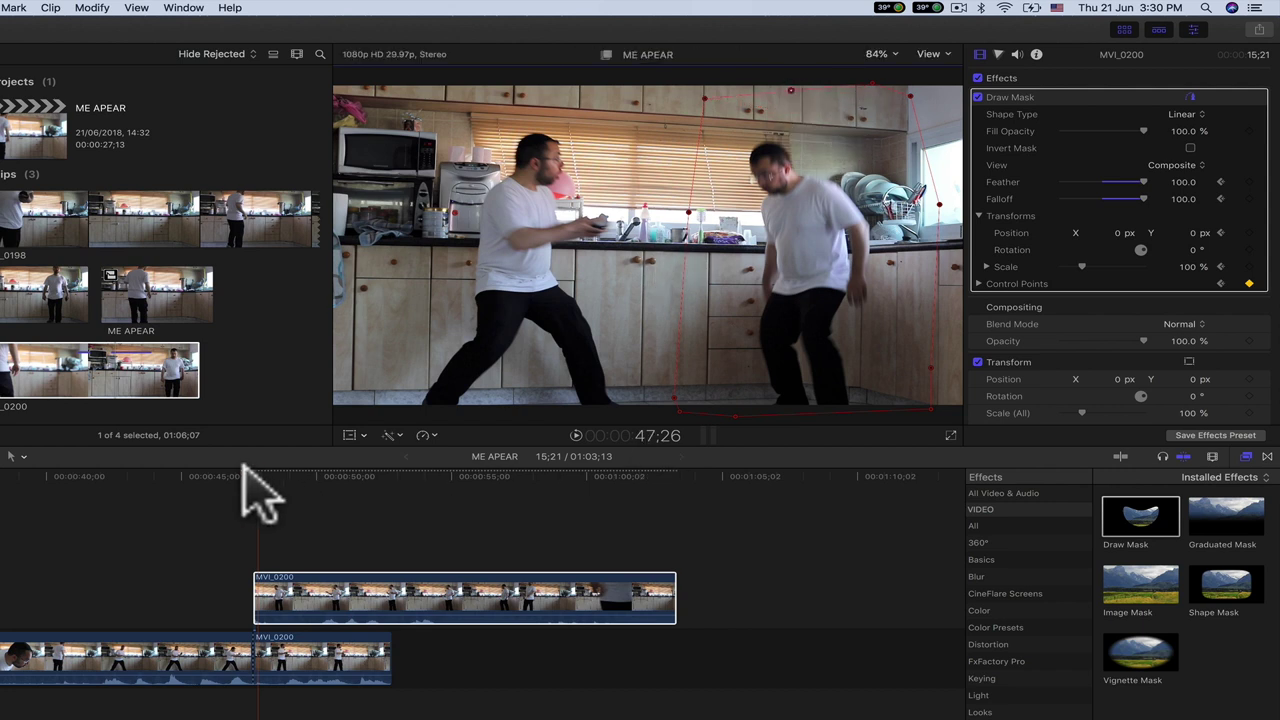
key("alt+semicolon")
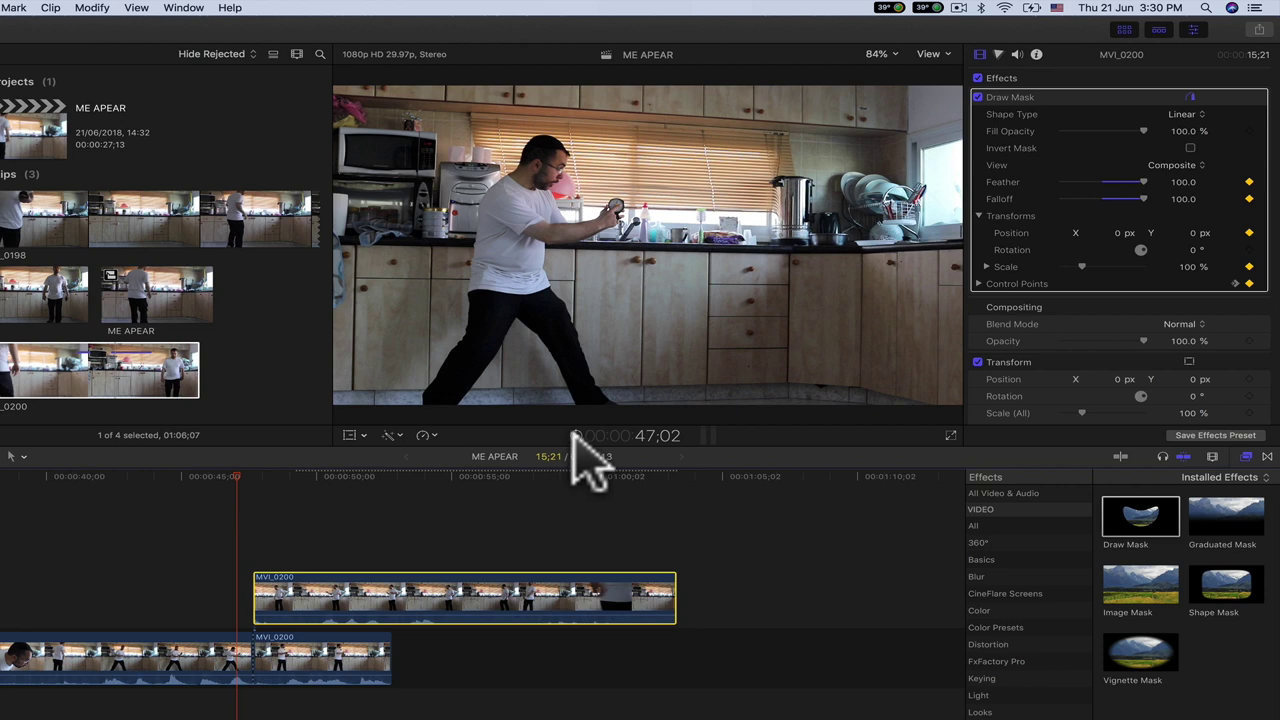
- Play back the mask reveal and park the playhead at 52:24
key("space")
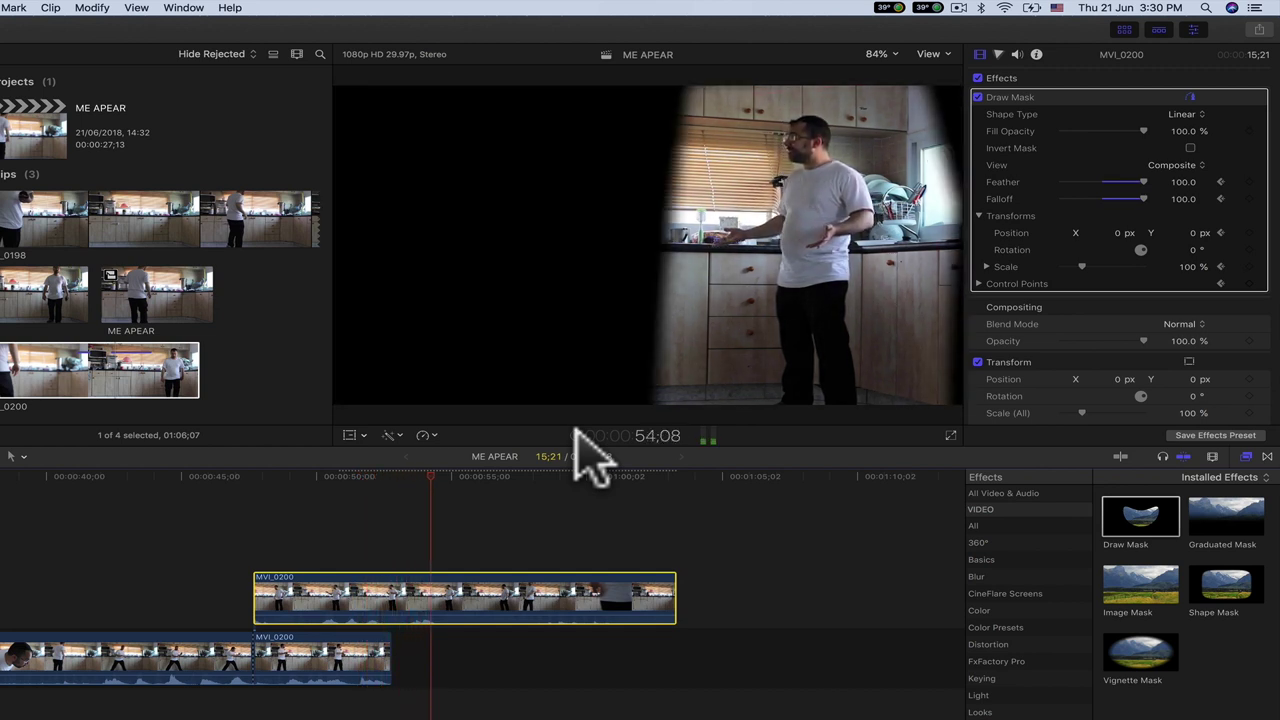
left_click(391, 472)
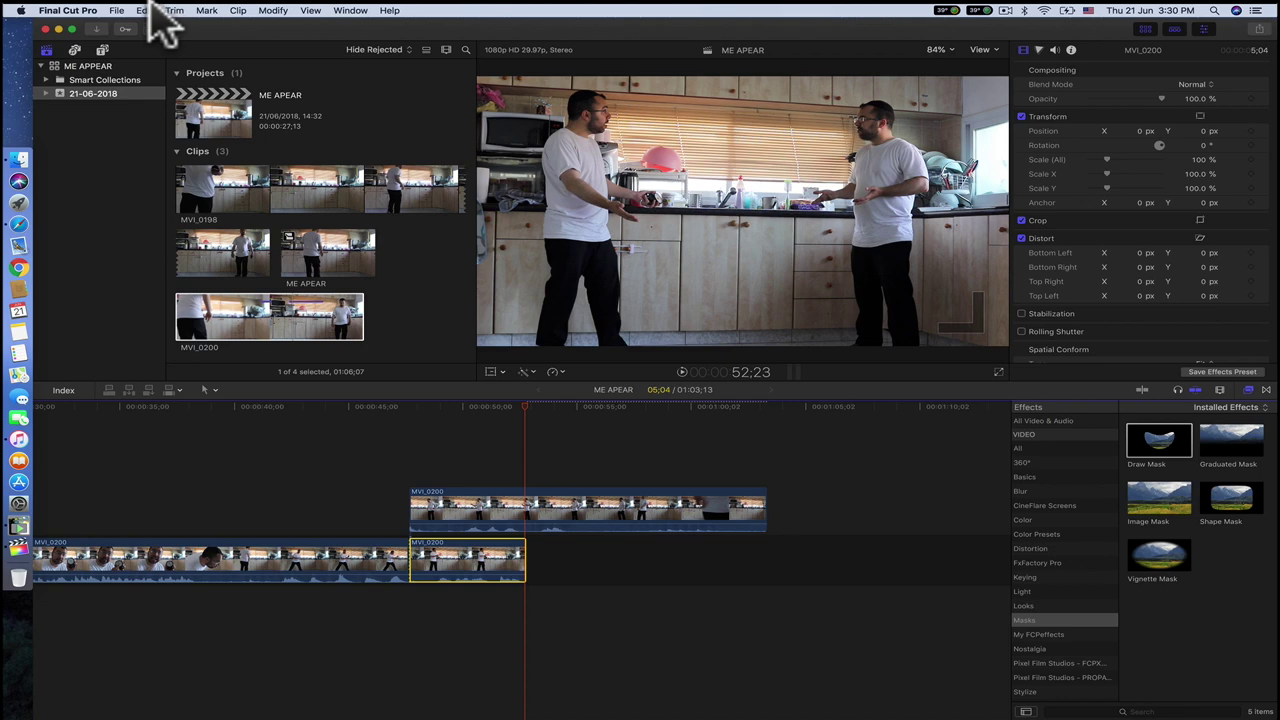
- Add a freeze frame after the lower clip, then return the playhead to 47:20
left_click(145, 10)
left_click(168, 438)
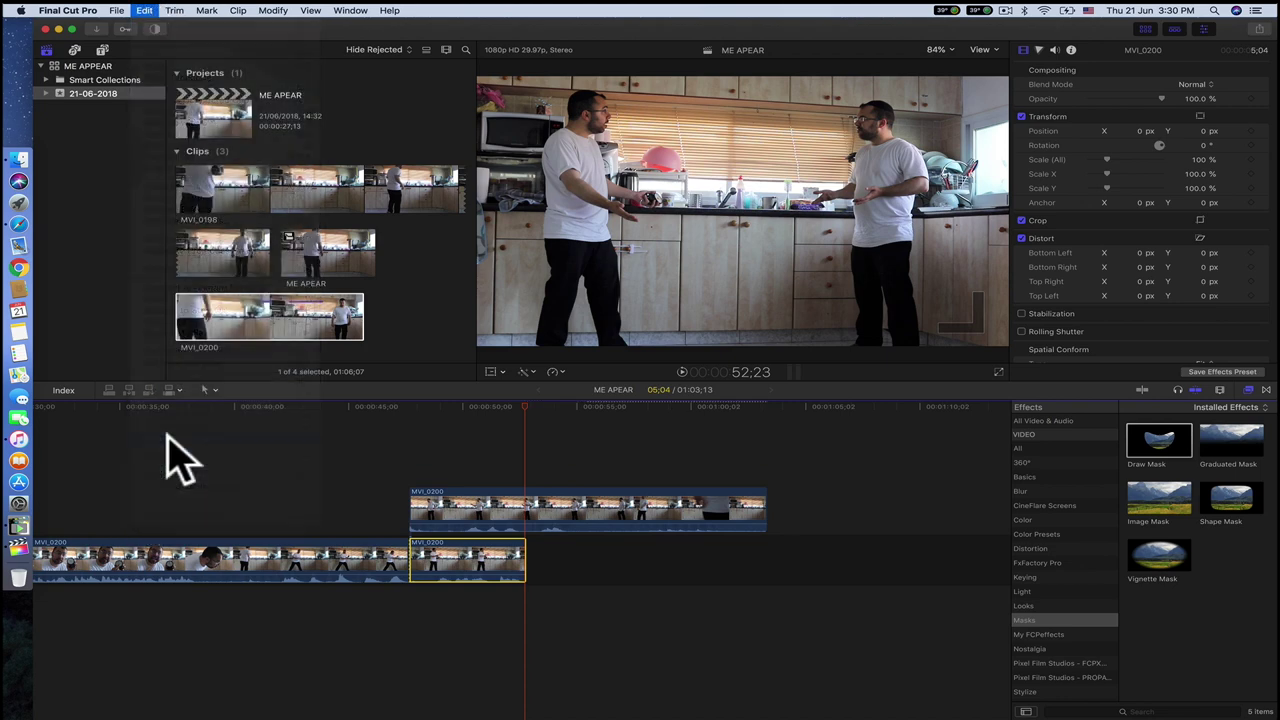
left_click(409, 406)
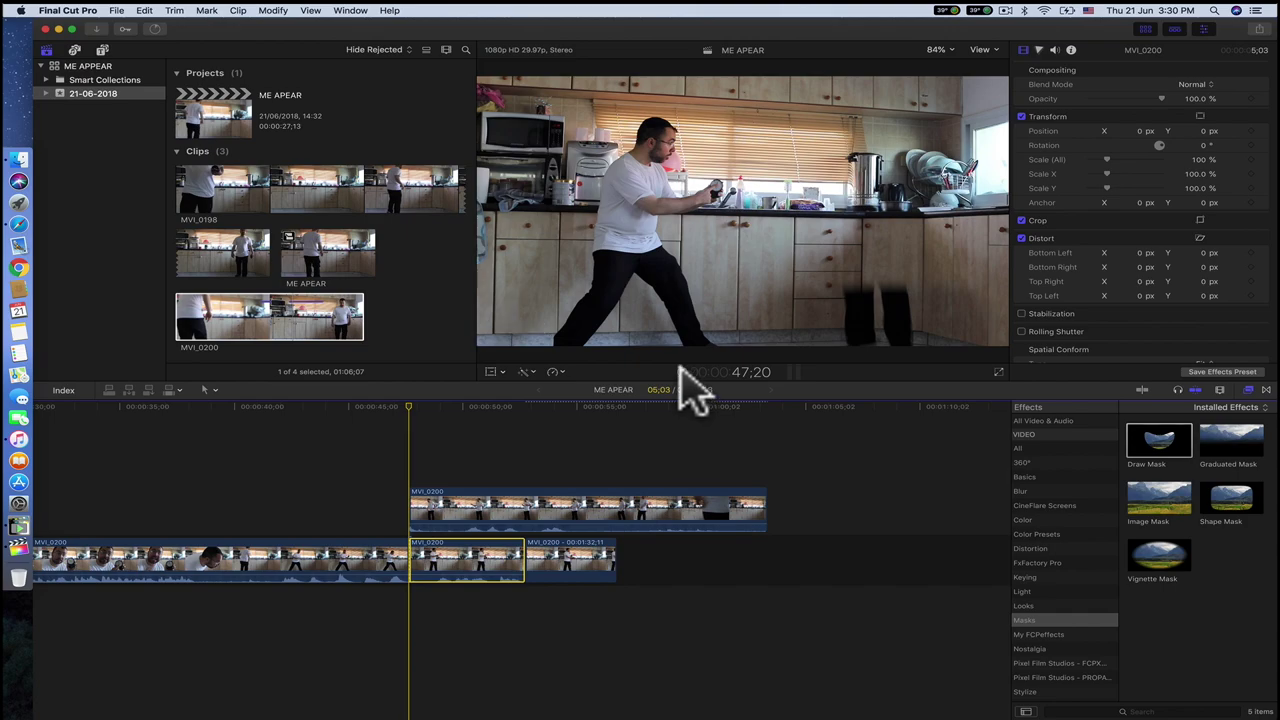